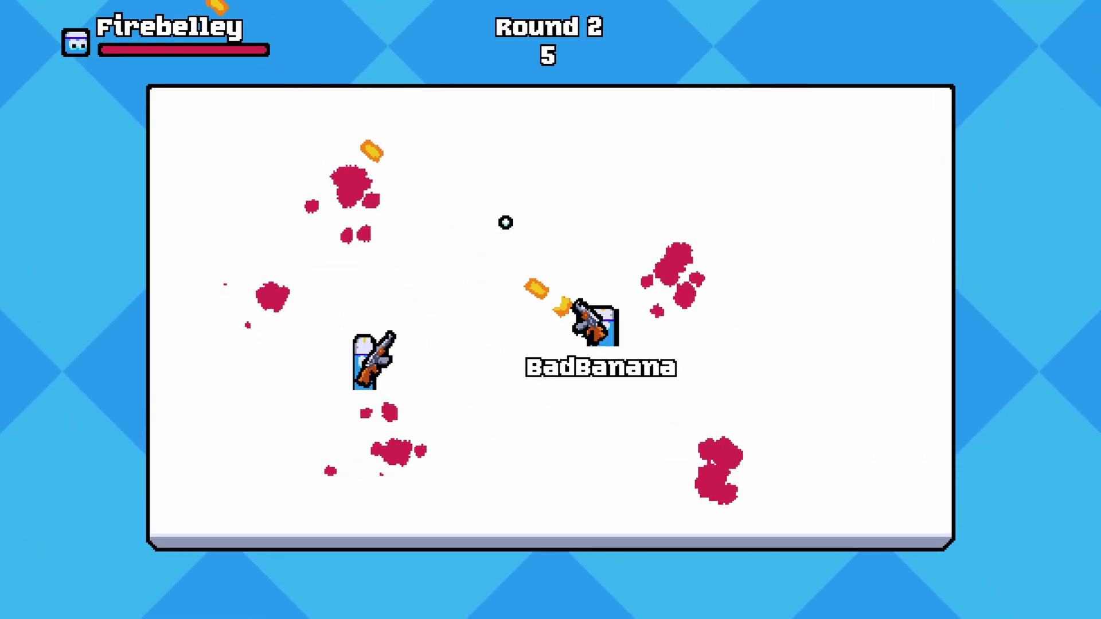
Fight the other player in Round 2, moving with WASD and firing at the crosshair
key("w")
left_click(695, 285)
left_click(317, 294)
key("s")
key("a")
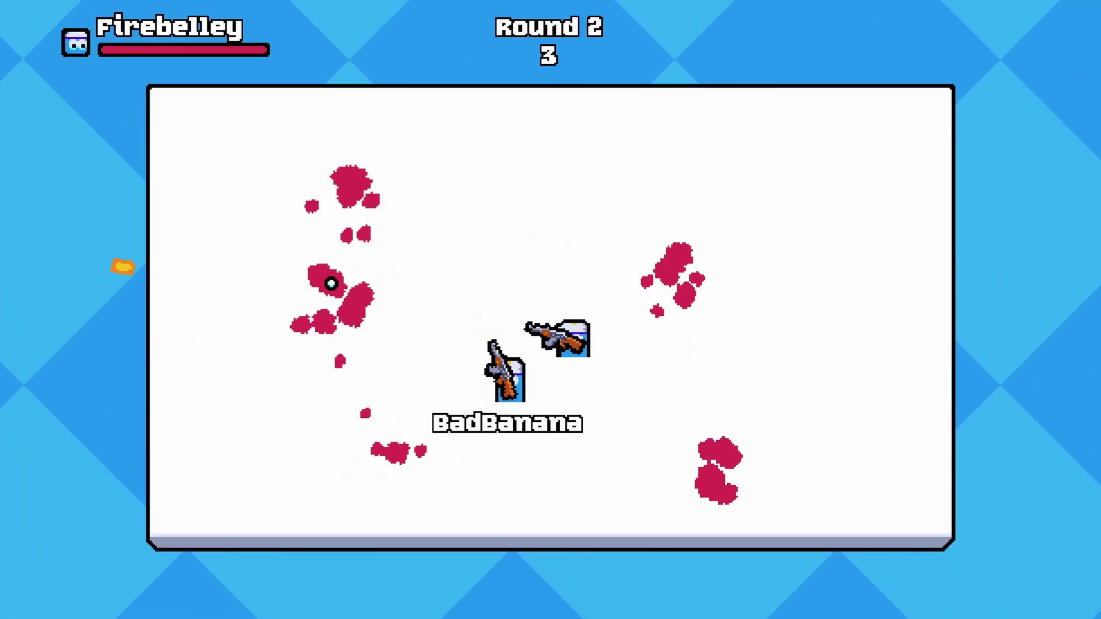
key("a")
key("w")
key("d")
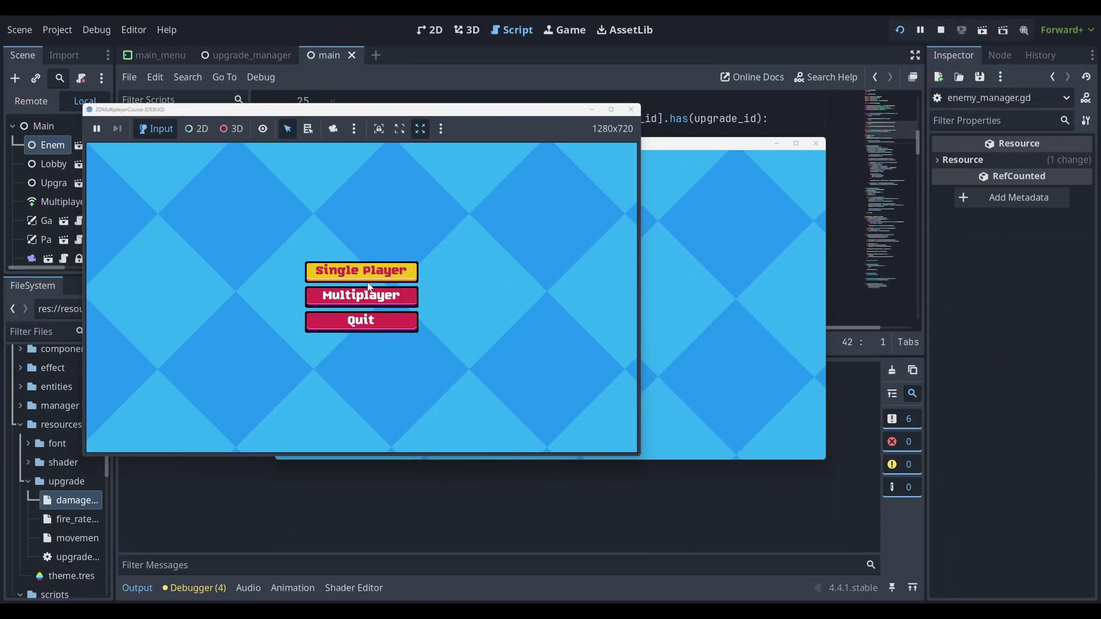
Host from one debug window, join from the other, ready up, then launch 2DMultiplayerCourse.exe
left_click(369, 292)
left_click(688, 298)
left_click(551, 303)
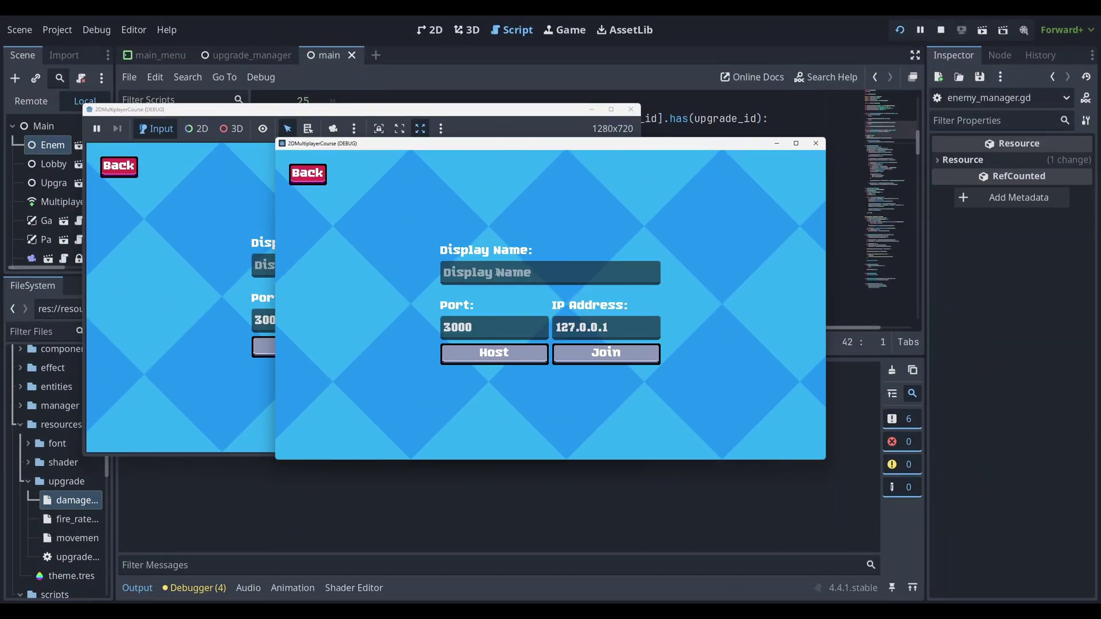
left_click(252, 266)
left_click(293, 345)
left_click(707, 311)
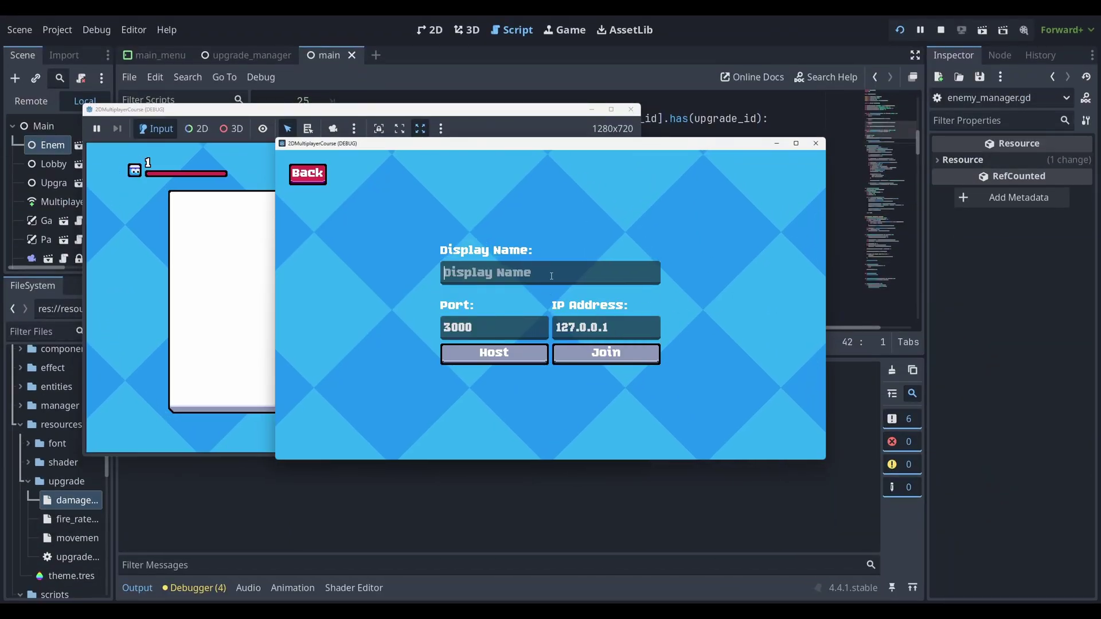
left_click(588, 353)
left_click_drag(543, 145, 792, 158)
key("r")
left_click(399, 279)
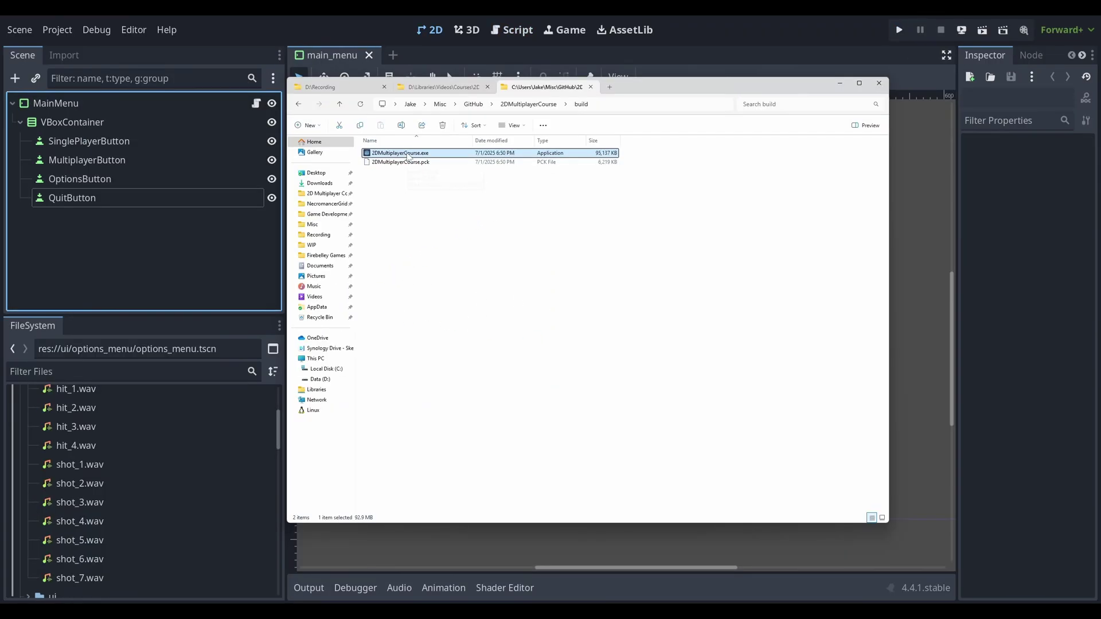
double_click(409, 154)
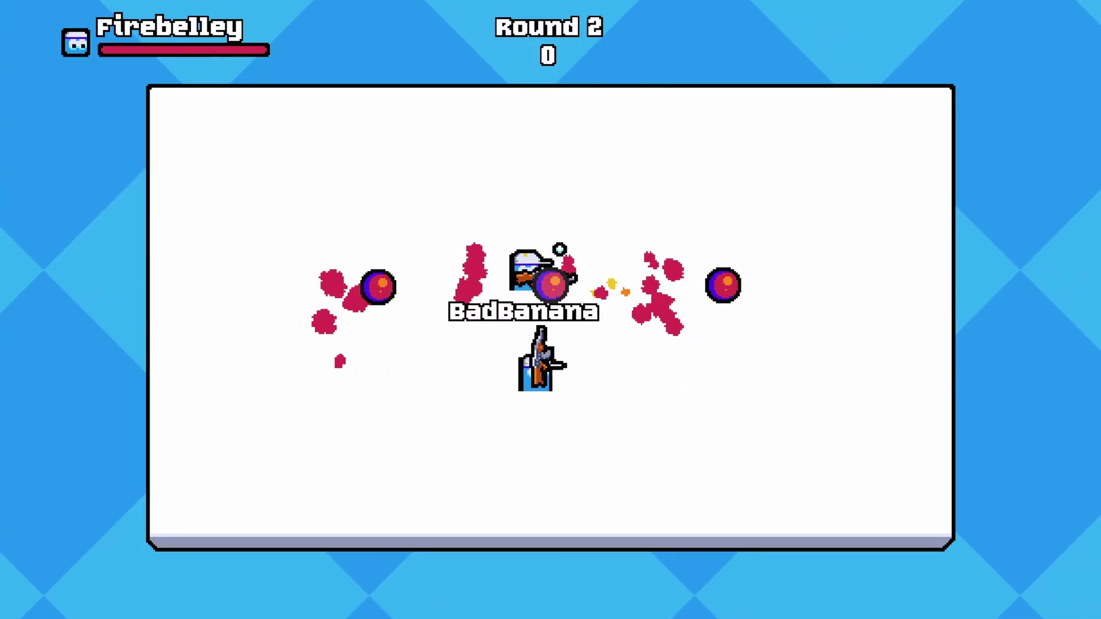
Move the gunman around the Round 3 arena and open fire on the red enemy
key("a")
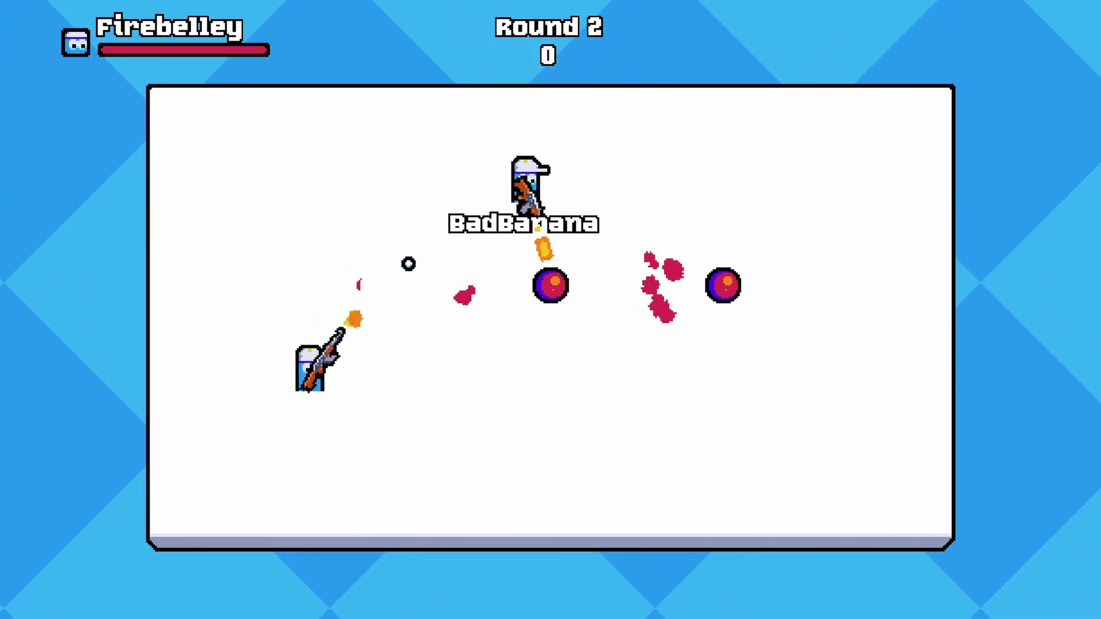
key("w")
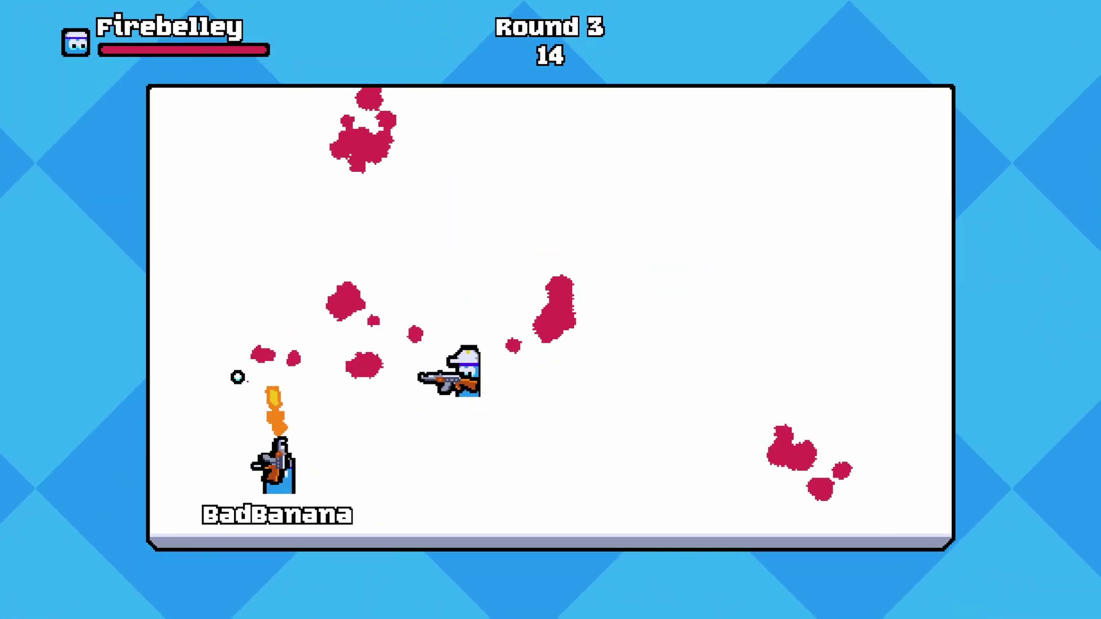
key("w")
key("a")
key("w")
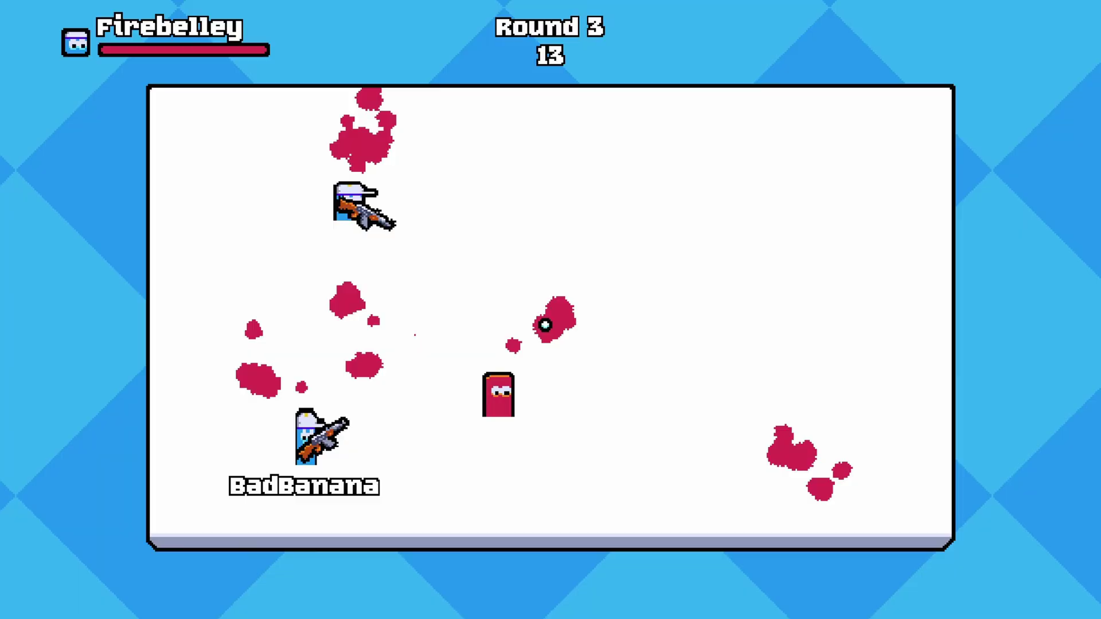
key("d")
left_click(504, 435)
key("s")
Keep shooting the red enemy, then start editing damage.tres's Display Name field
left_click(834, 409)
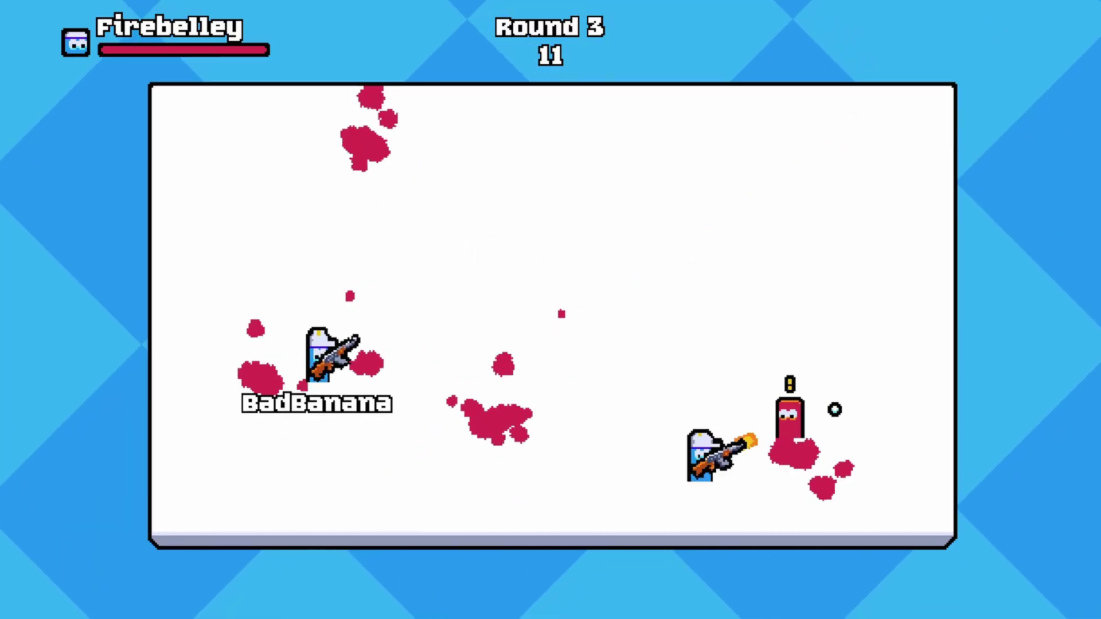
key("w")
key("a")
left_click(833, 423)
left_click(807, 203)
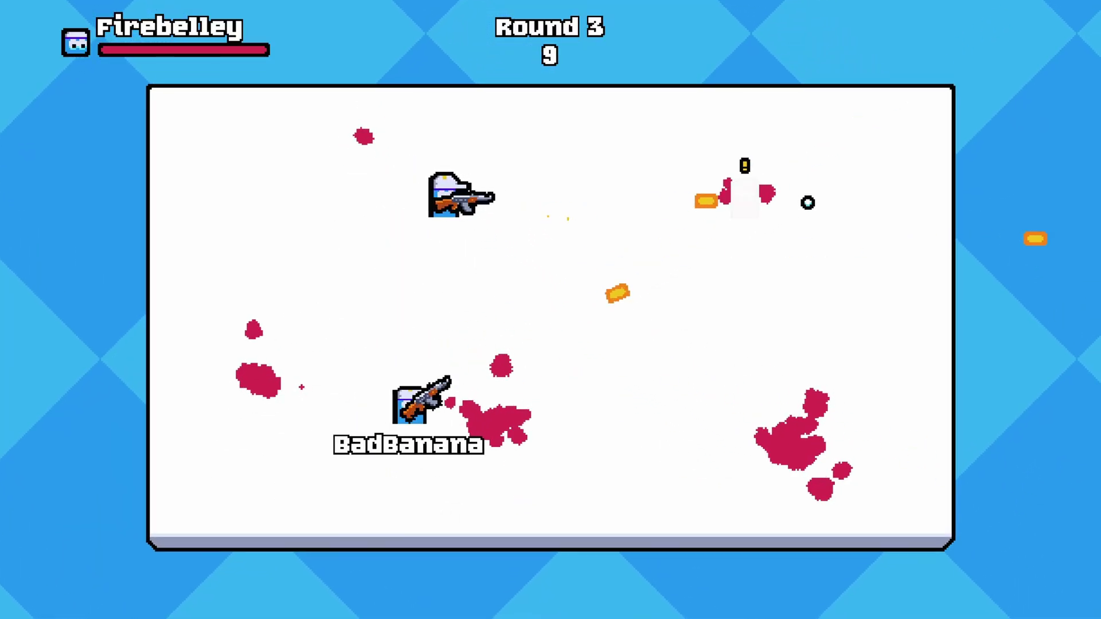
key("s")
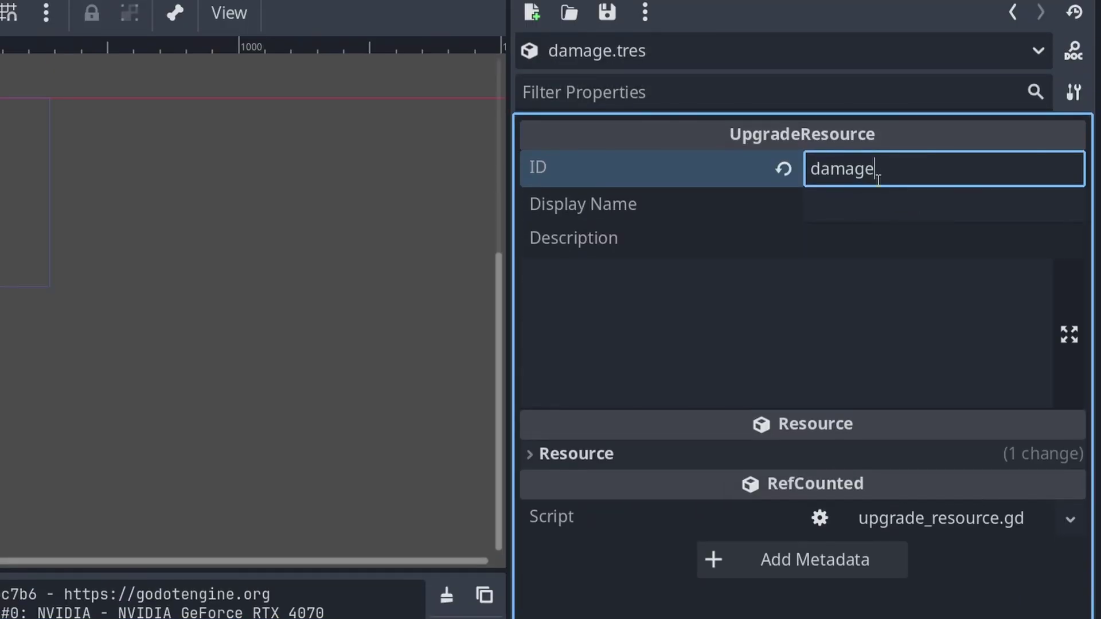
left_click(898, 191)
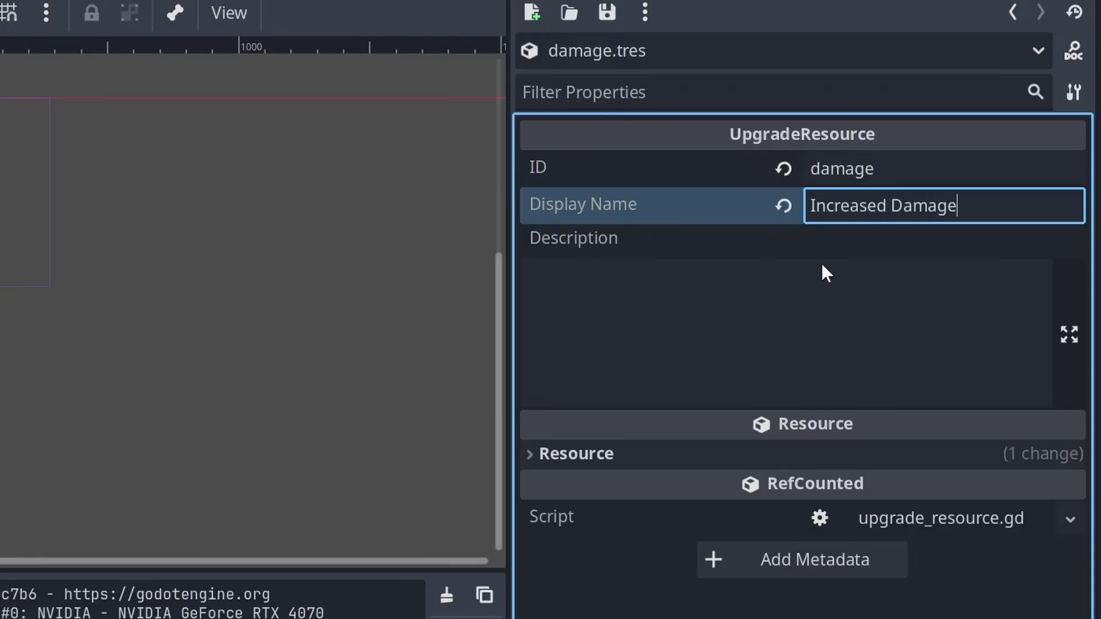
Type Increased Damage for the damage upgrade's name
left_click(831, 312)
type("Inc")
type("reas")
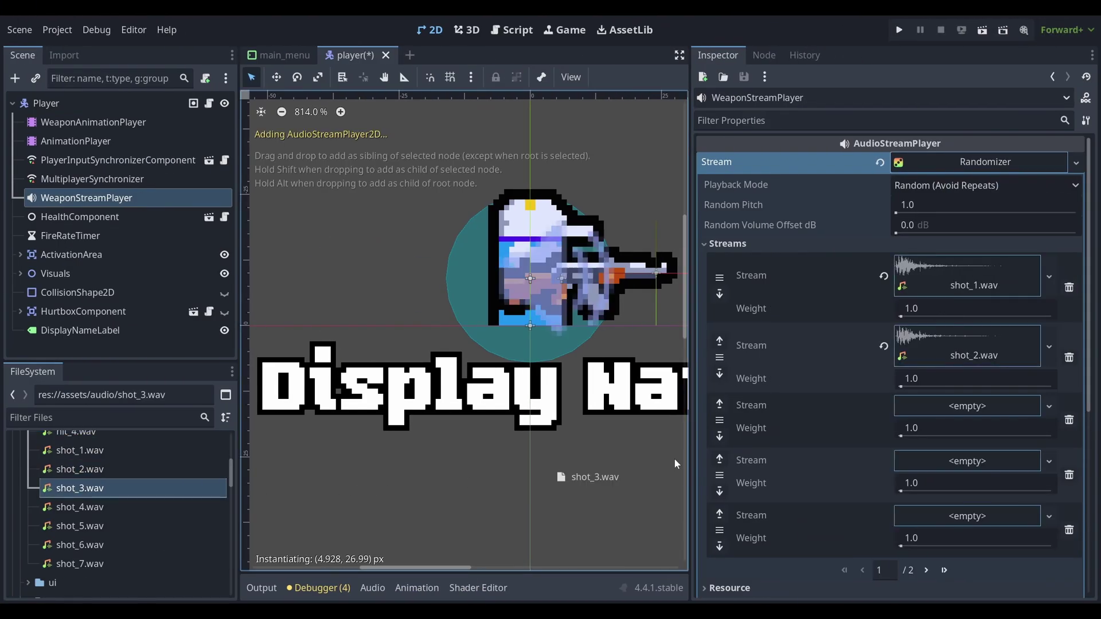
left_click_drag(117, 507, 968, 475)
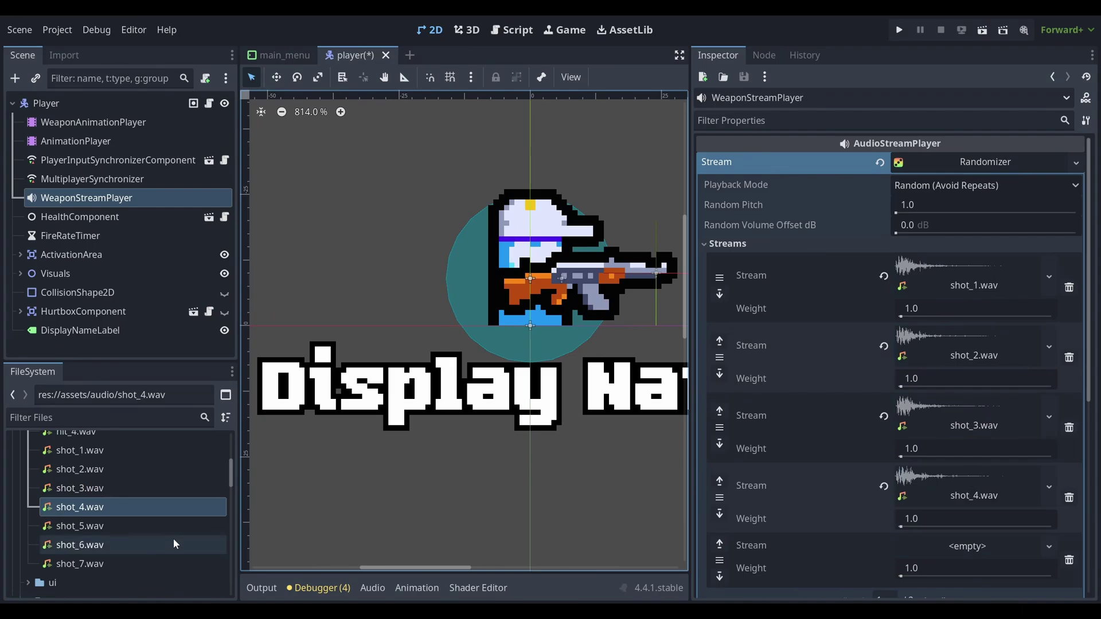
left_click_drag(81, 526, 637, 344)
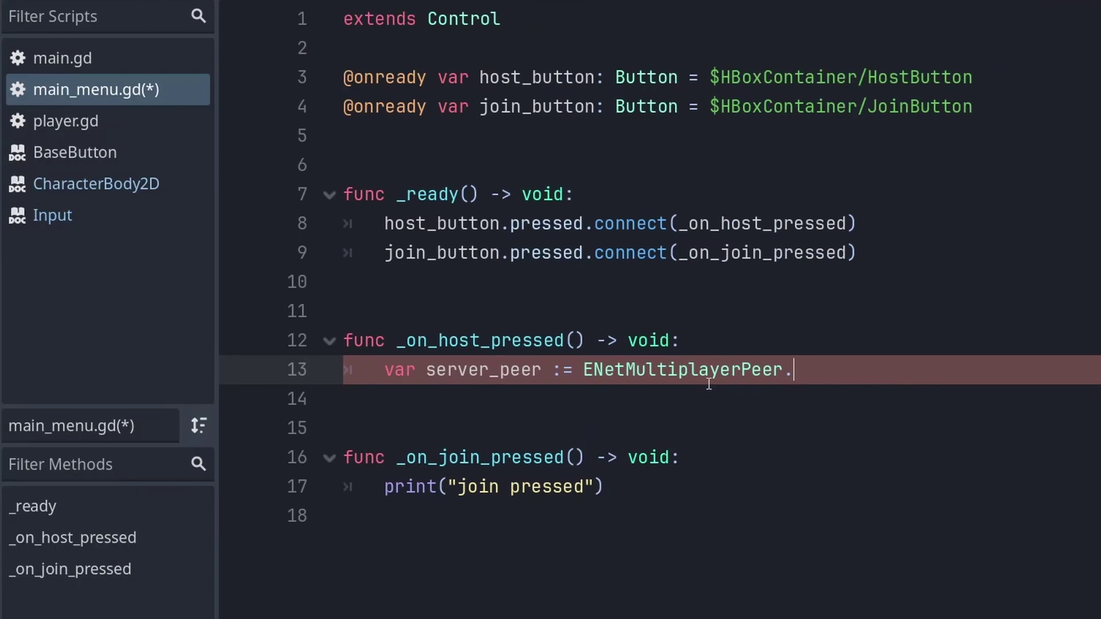
type("new")
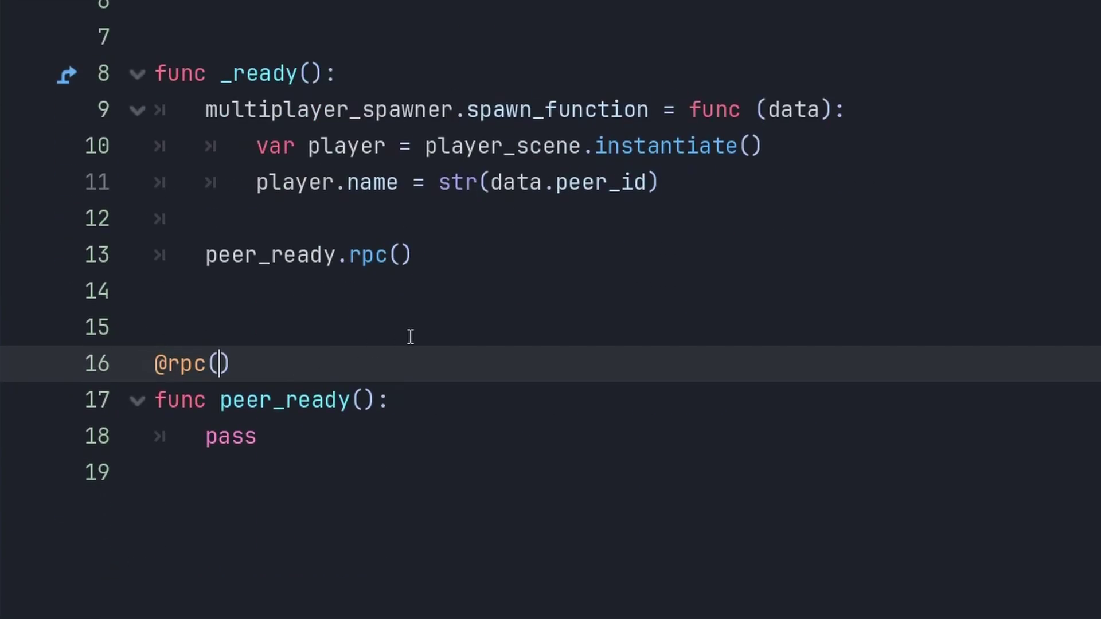
type("\"")
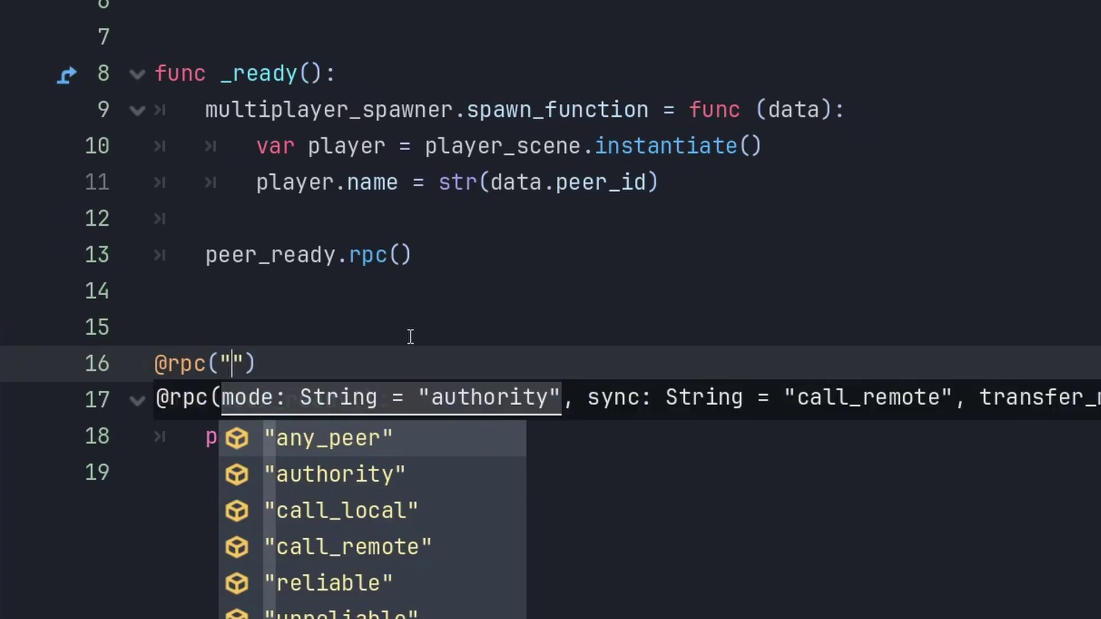
type("a")
key("Return")
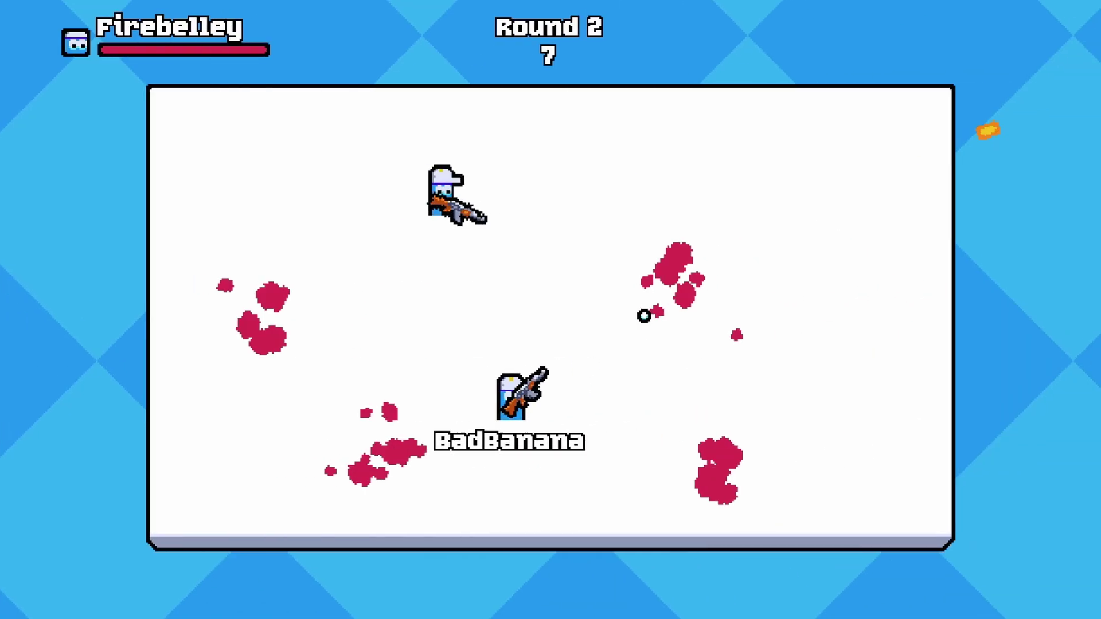
Fight the other player in the relaunched debug game with WASD and mouse fire
key("s")
left_click(360, 172)
left_click(400, 176)
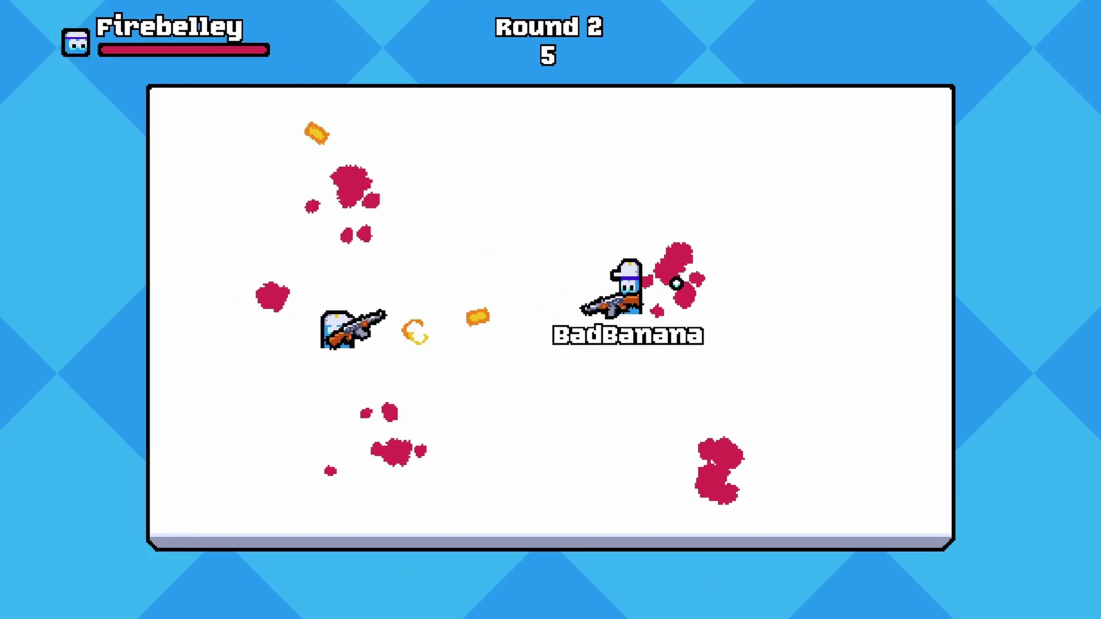
left_click(696, 294)
key("d")
left_click(321, 300)
left_click(332, 285)
key("s")
key("a")
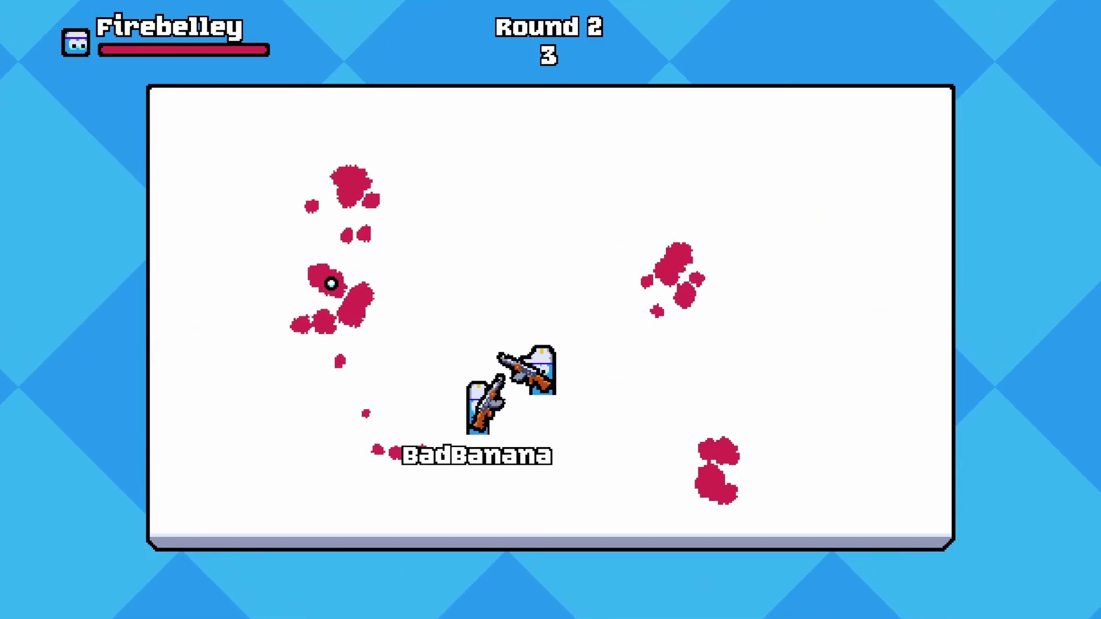
left_click(457, 250)
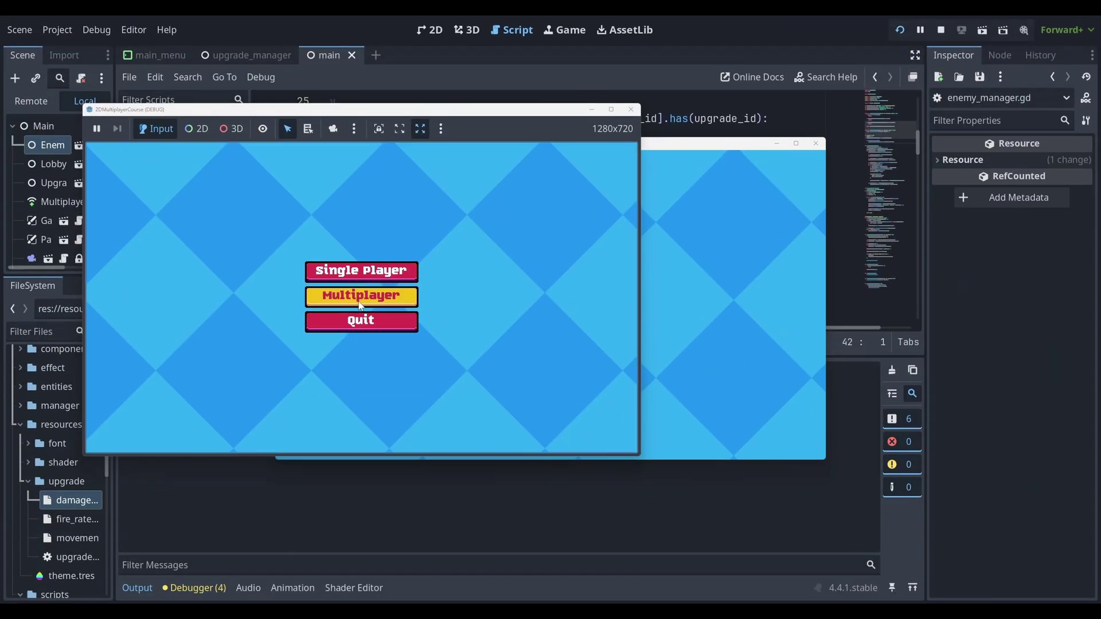
Open Multiplayer in both debug windows and connect them with Host and Join
left_click(361, 304)
left_click(741, 281)
left_click(582, 307)
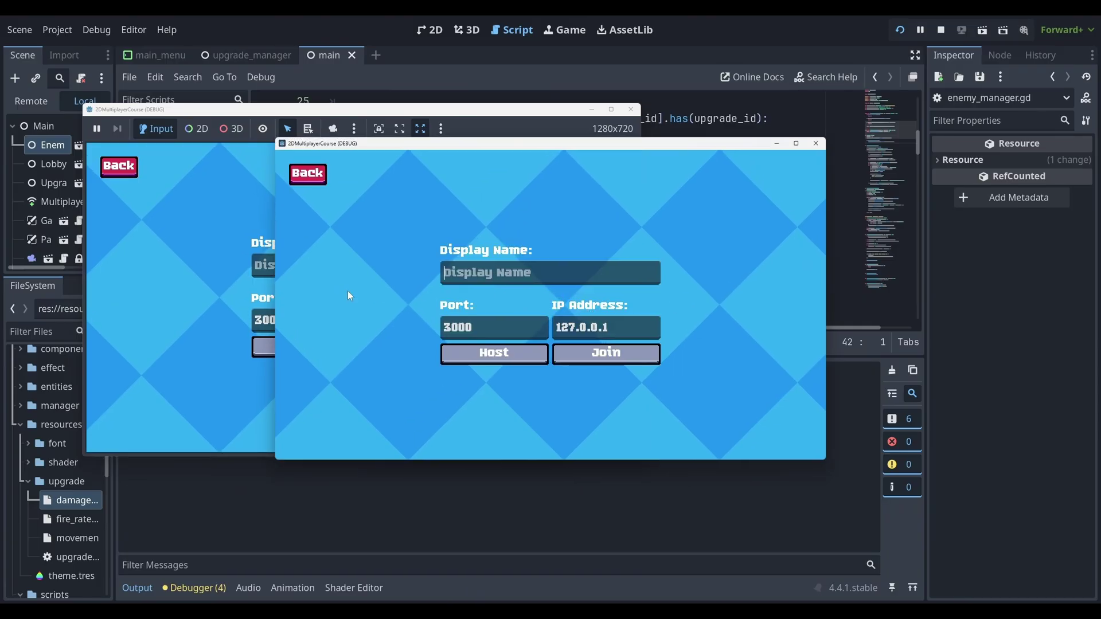
left_click(241, 298)
left_click(418, 353)
left_click(642, 310)
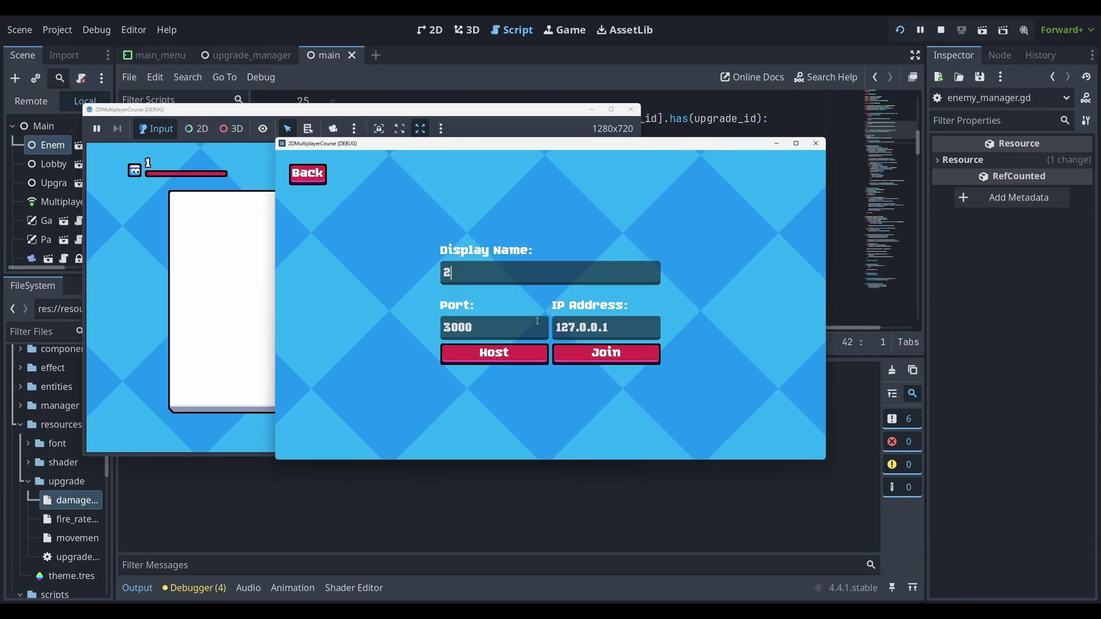
left_click(579, 352)
Ready both players with R, then launch 2DMultiplayerCourse.exe and reposition its window
left_click_drag(553, 146, 802, 159)
key("r")
left_click(524, 273)
key("r")
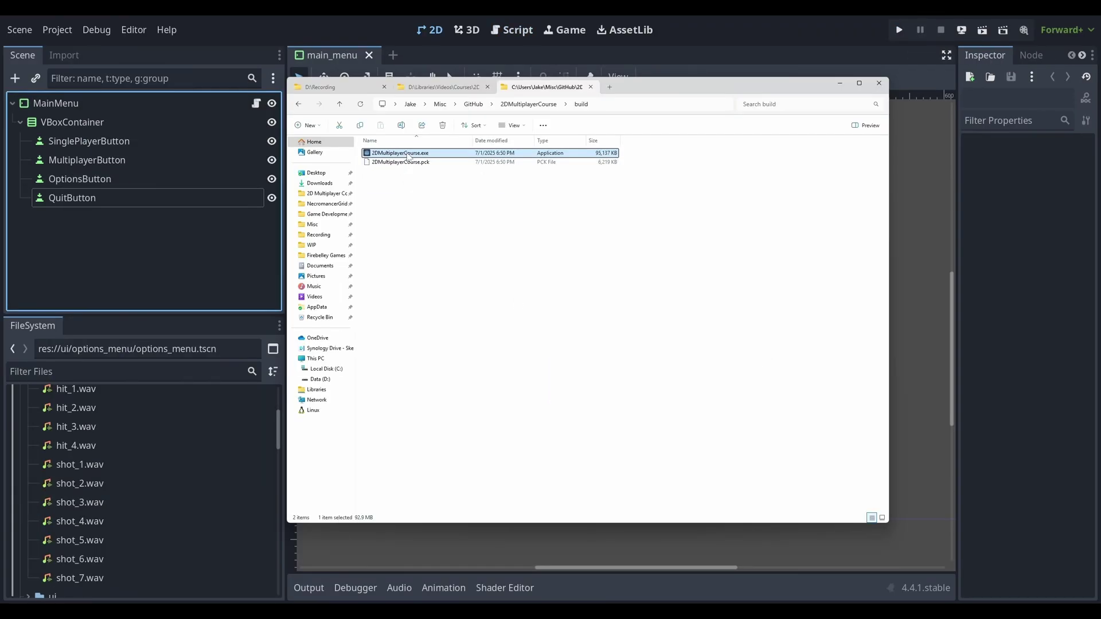
double_click(408, 155)
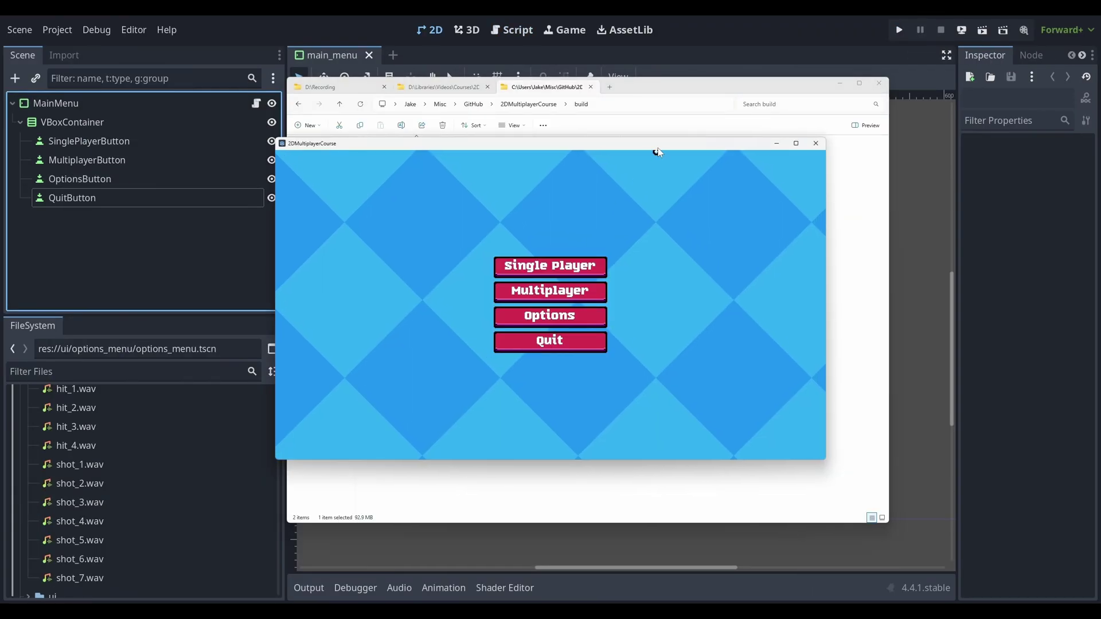
left_click_drag(657, 152, 533, 130)
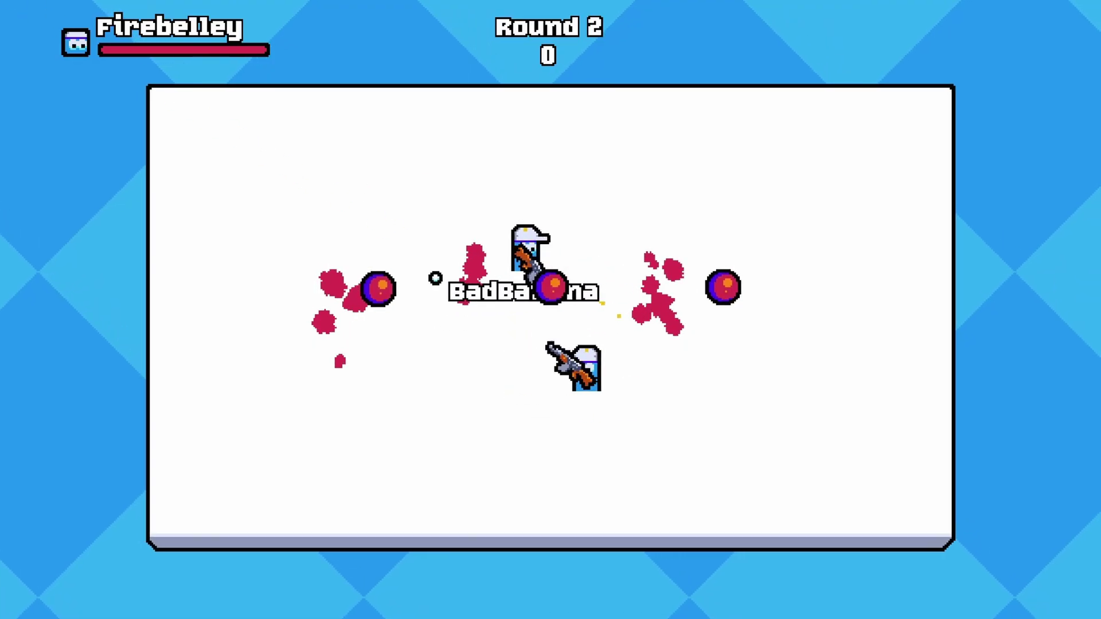
Fight the red enemy in Round 3, then commit Increased Damage as the upgrade's Display Name
key("a")
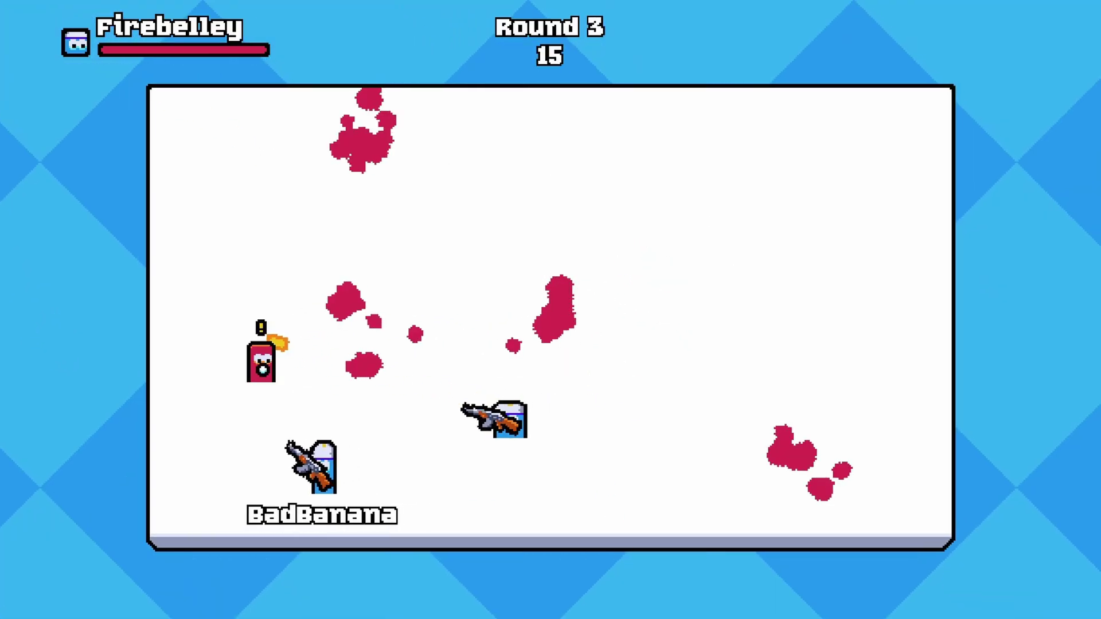
key("a")
key("d")
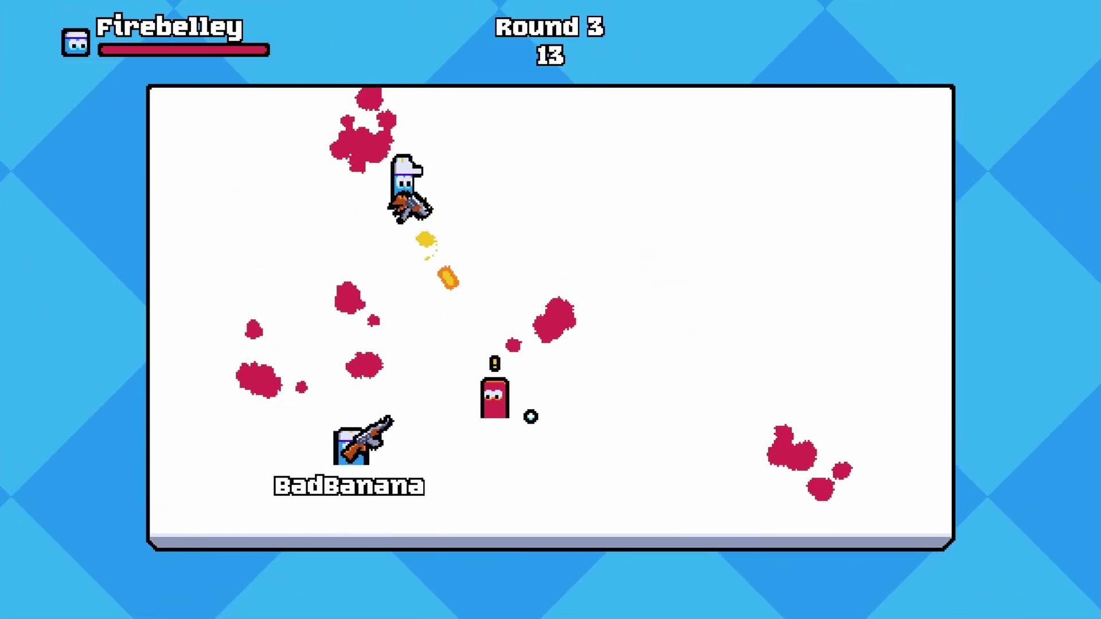
key("d")
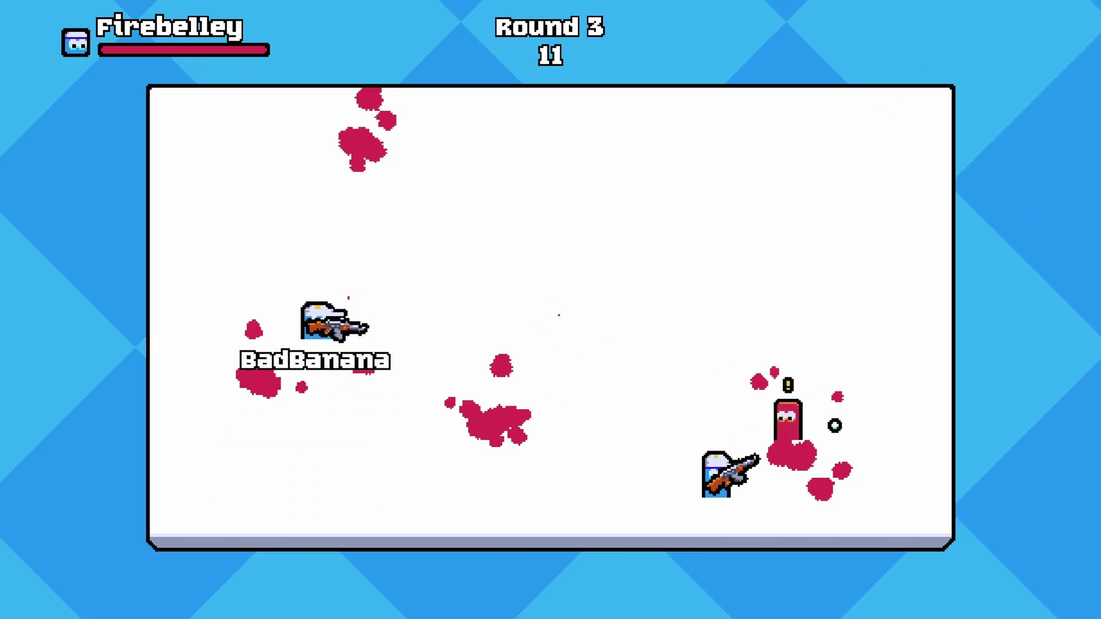
key("w")
left_click(729, 361)
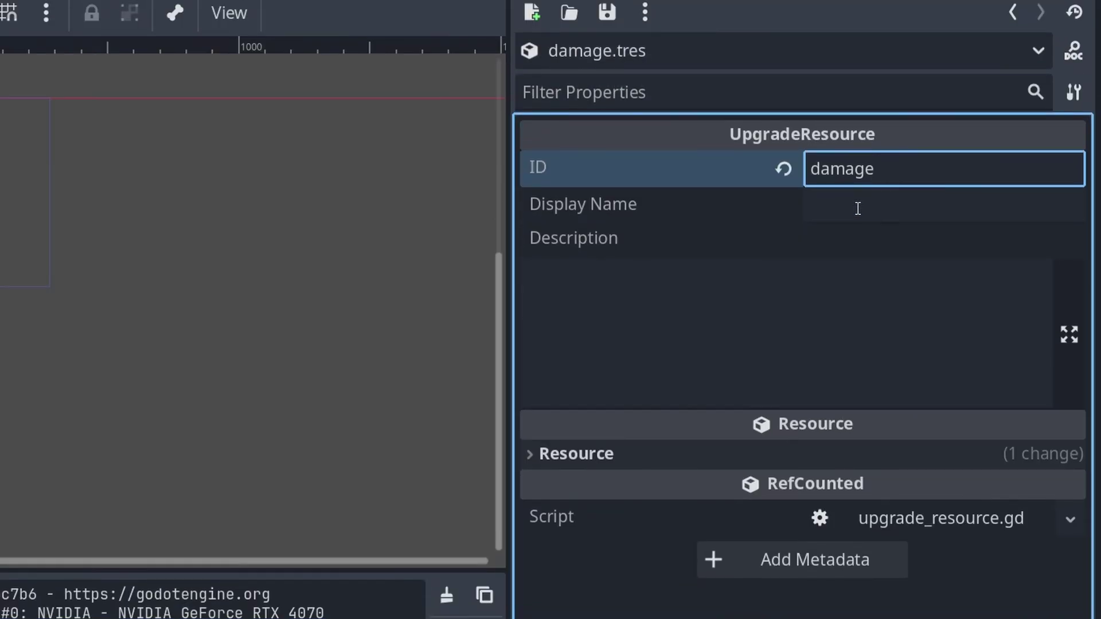
left_click(857, 209)
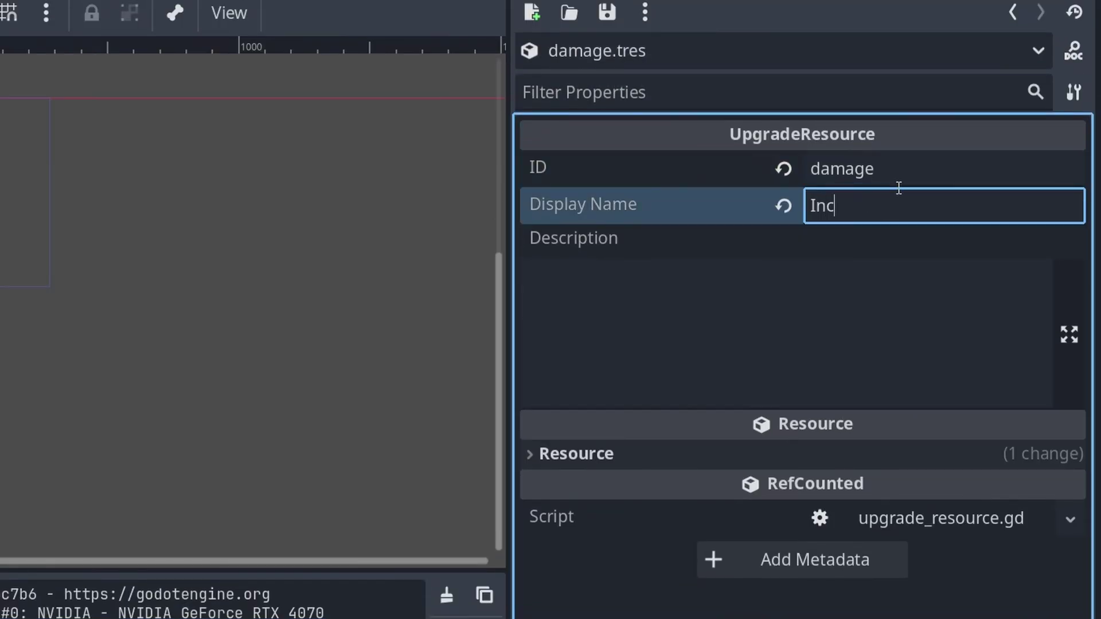
left_click(831, 313)
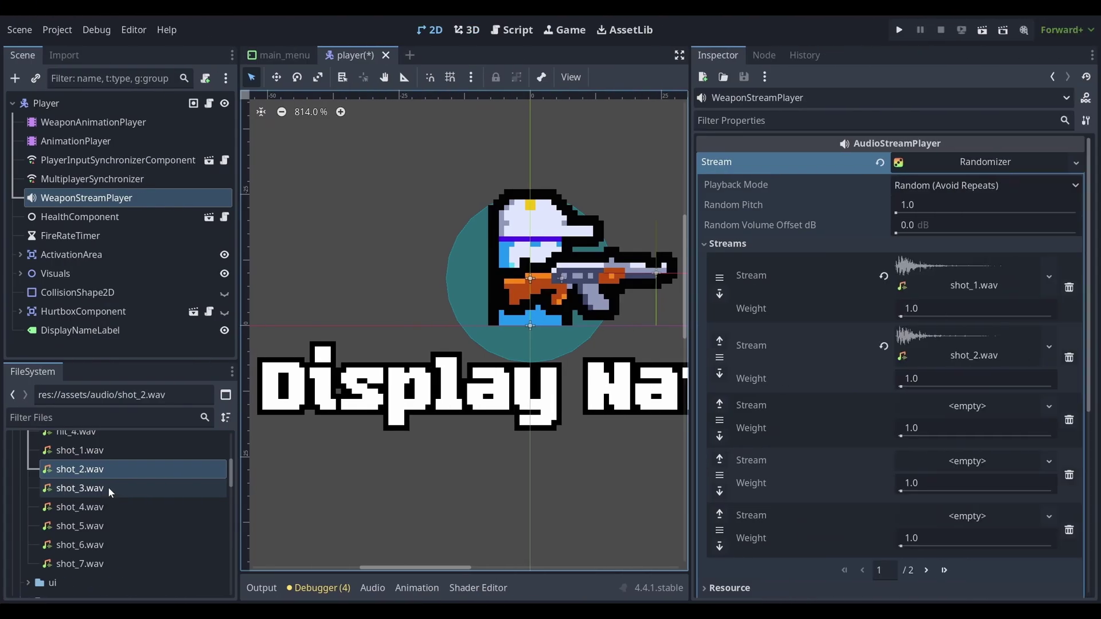
left_click_drag(108, 488, 966, 418)
left_click_drag(80, 507, 518, 508)
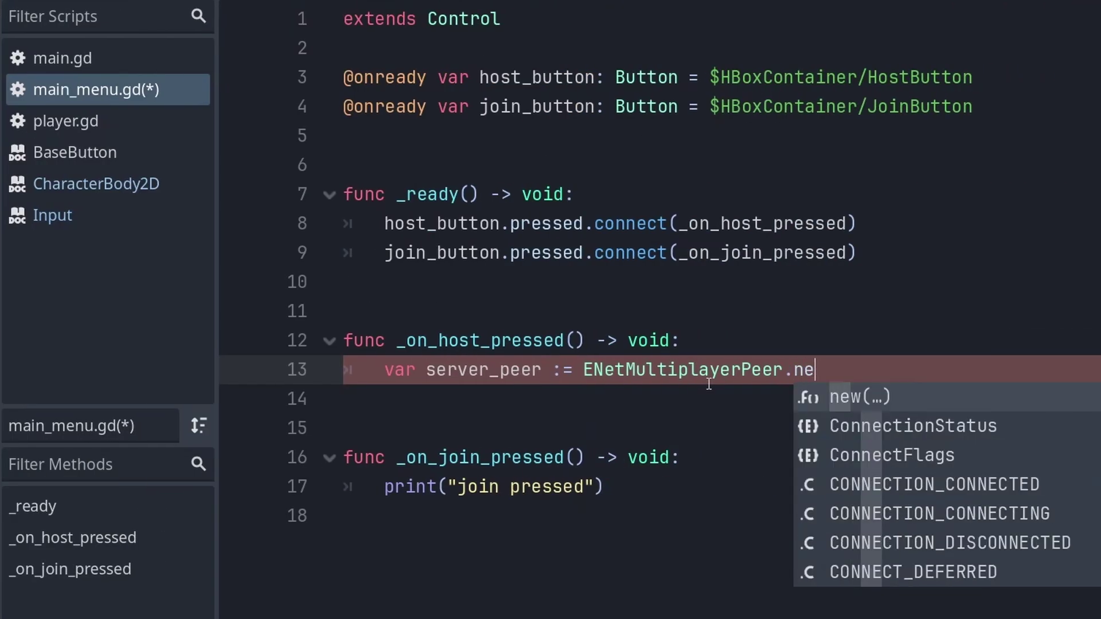
type("w(")
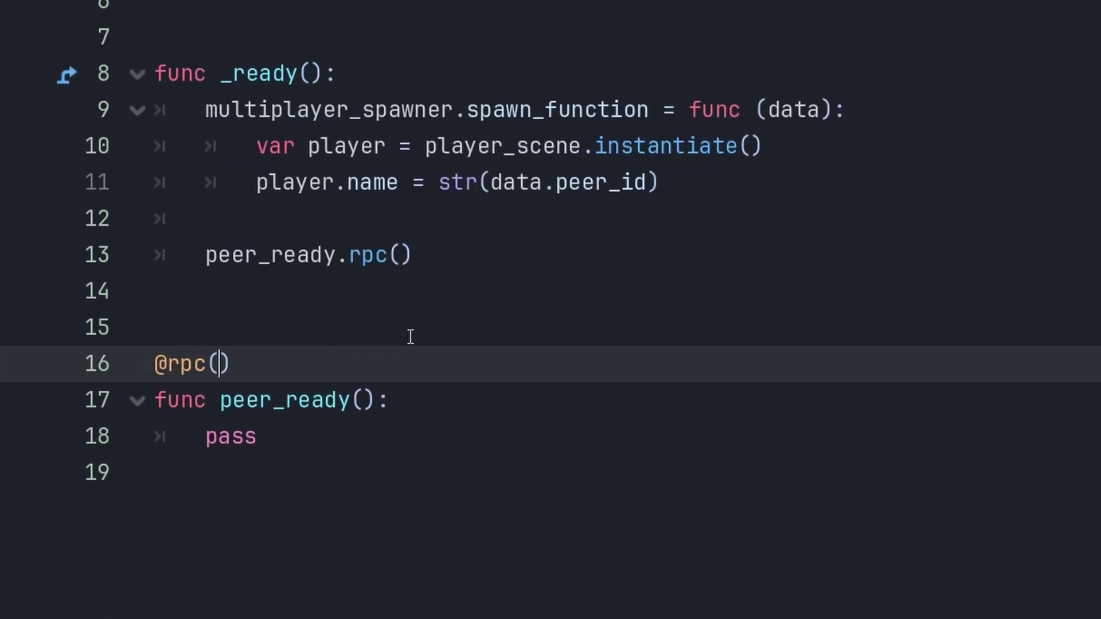
type("\"")
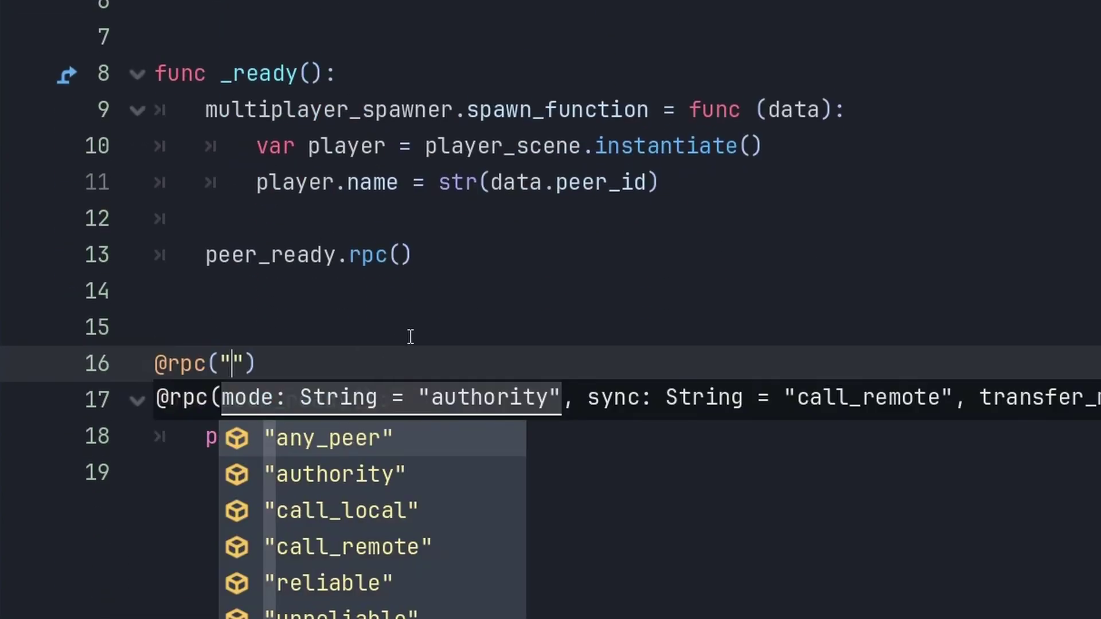
type("a")
key("Return")
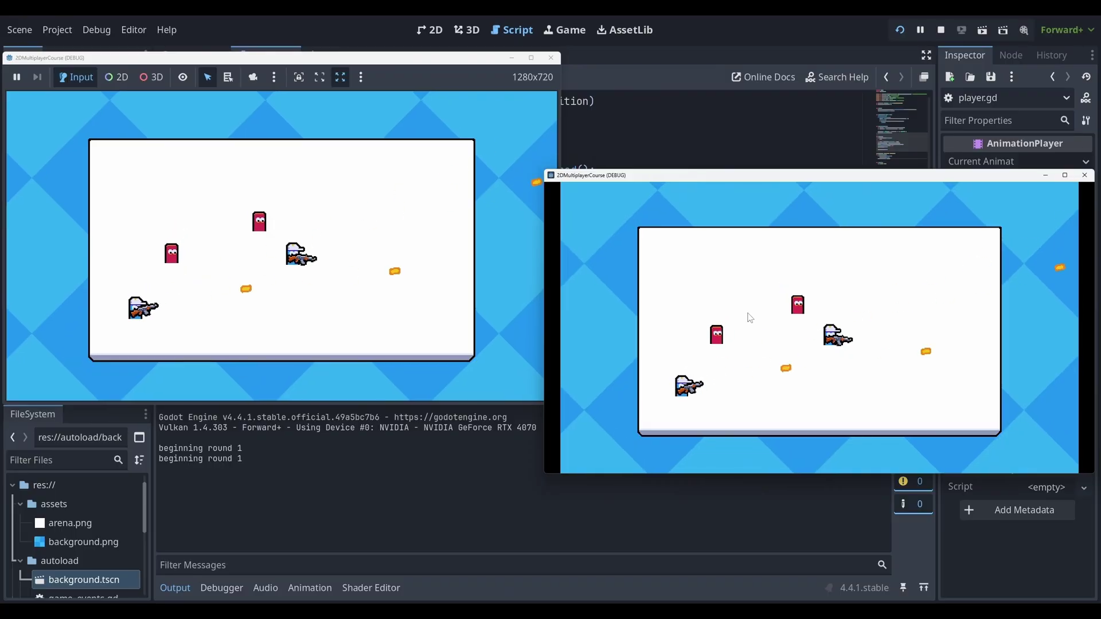
Shoot in the host game window, then continue the script and select line 27's update(): signature
left_click(243, 254)
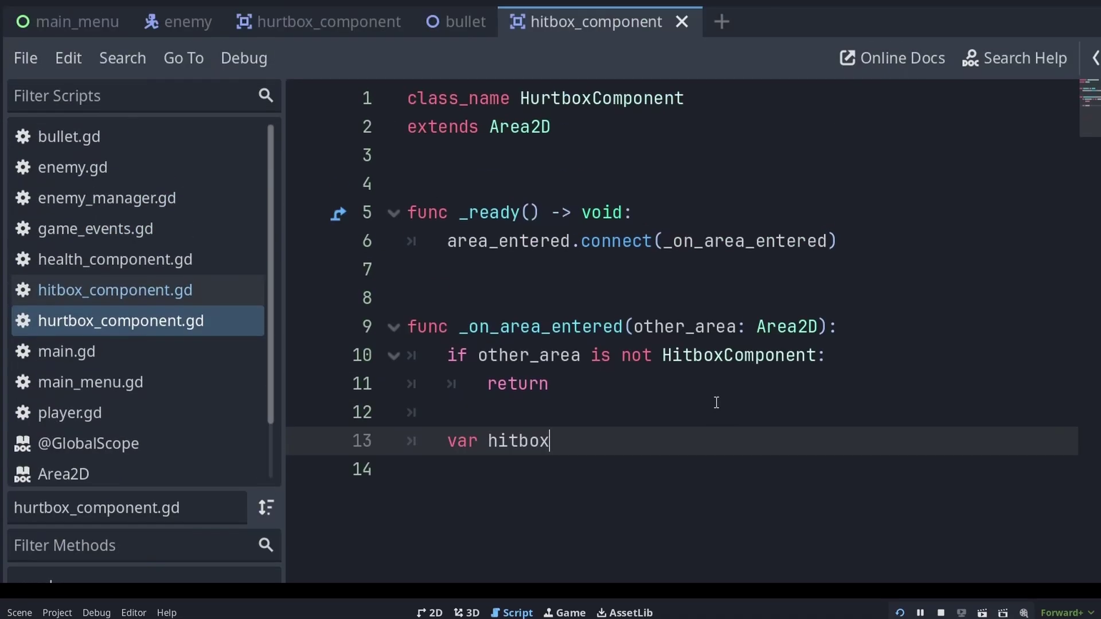
type("_c")
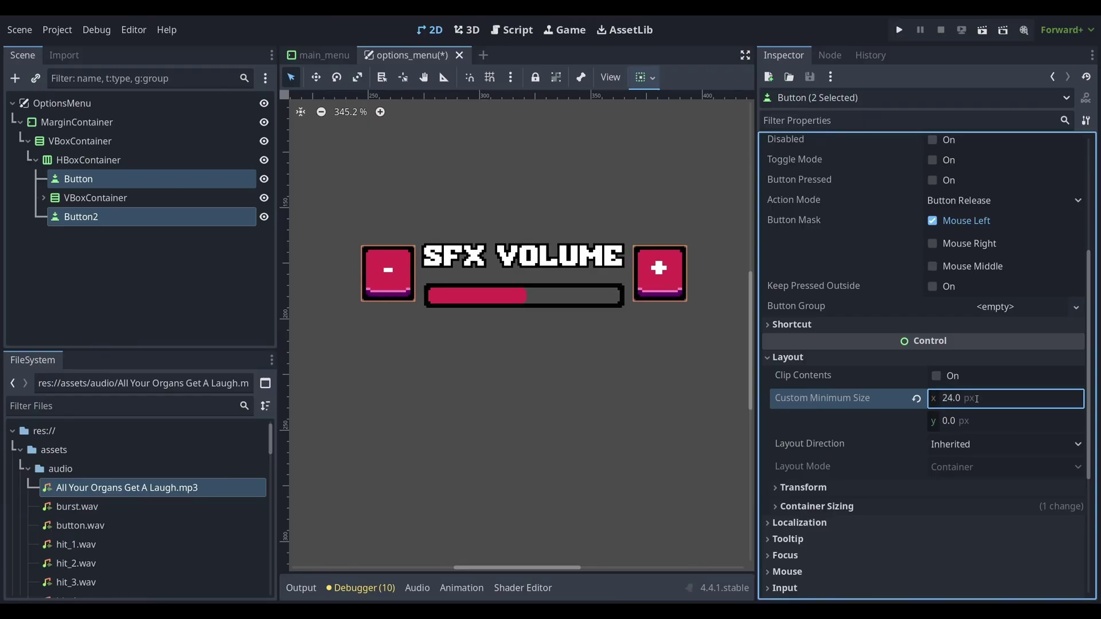
scroll(668, 349, "down", 2)
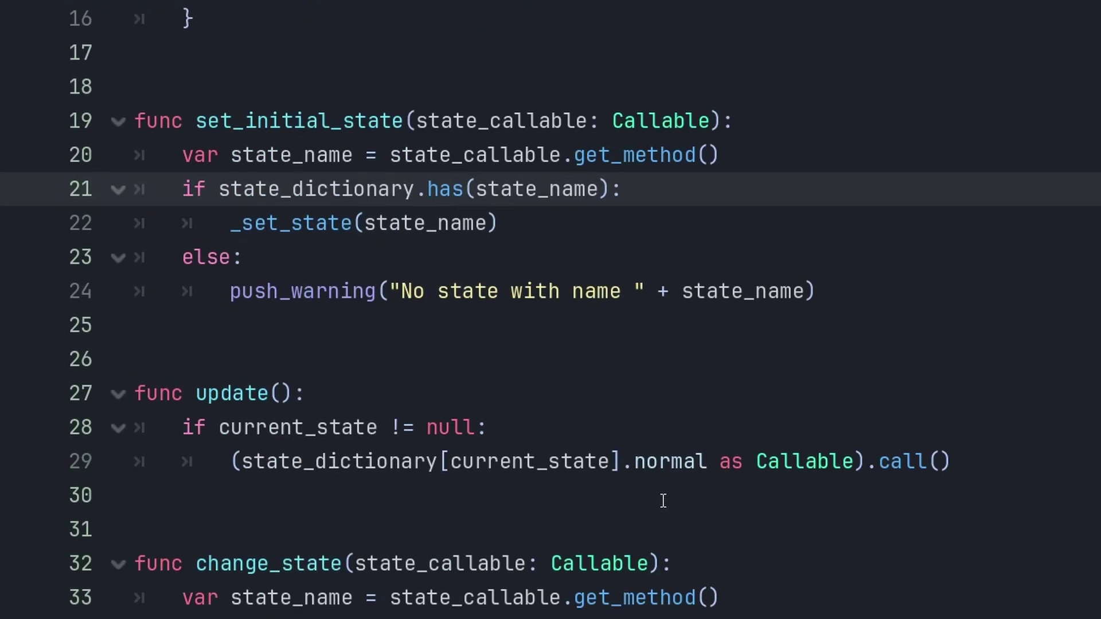
left_click_drag(197, 399, 321, 395)
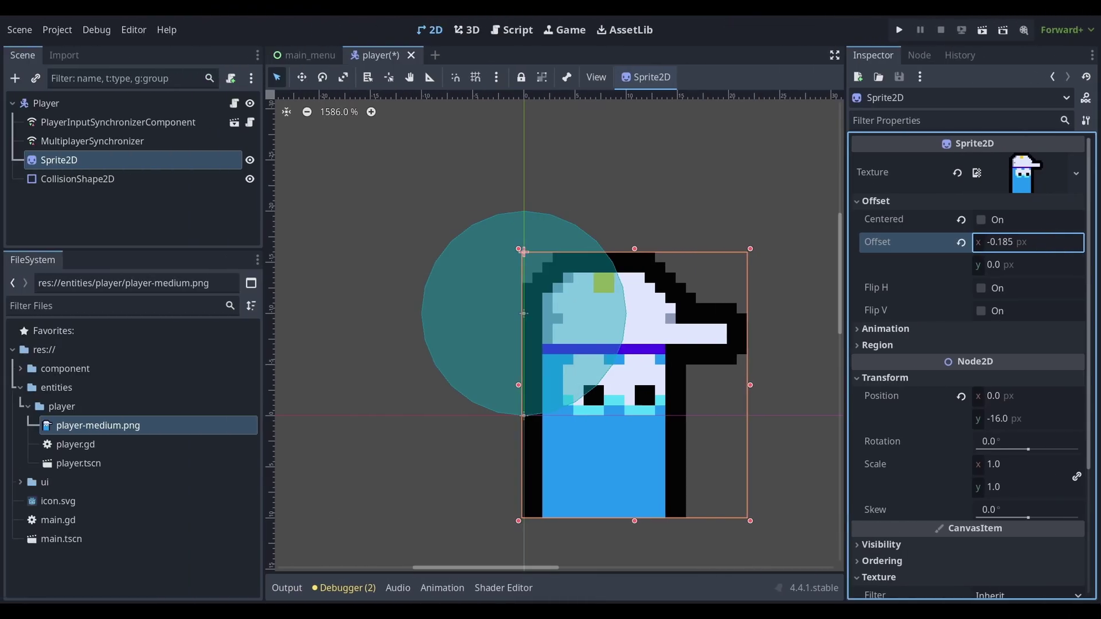
Scrub the sprite's x offset and edit the Sprite2D position track's node path
left_click_drag(1000, 242, 975, 242)
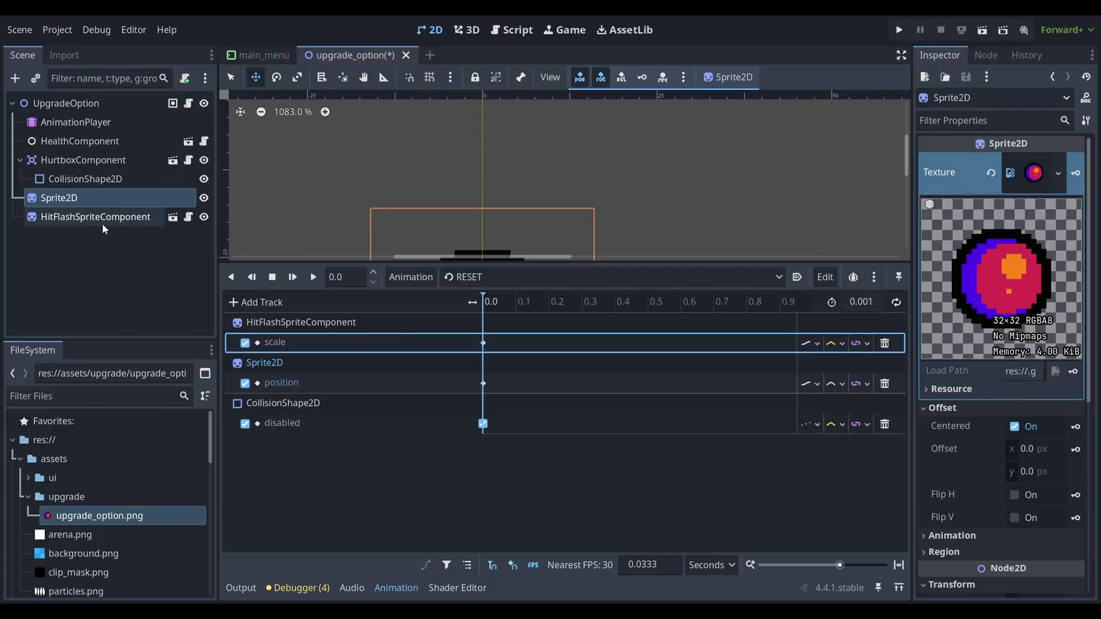
left_click(274, 384)
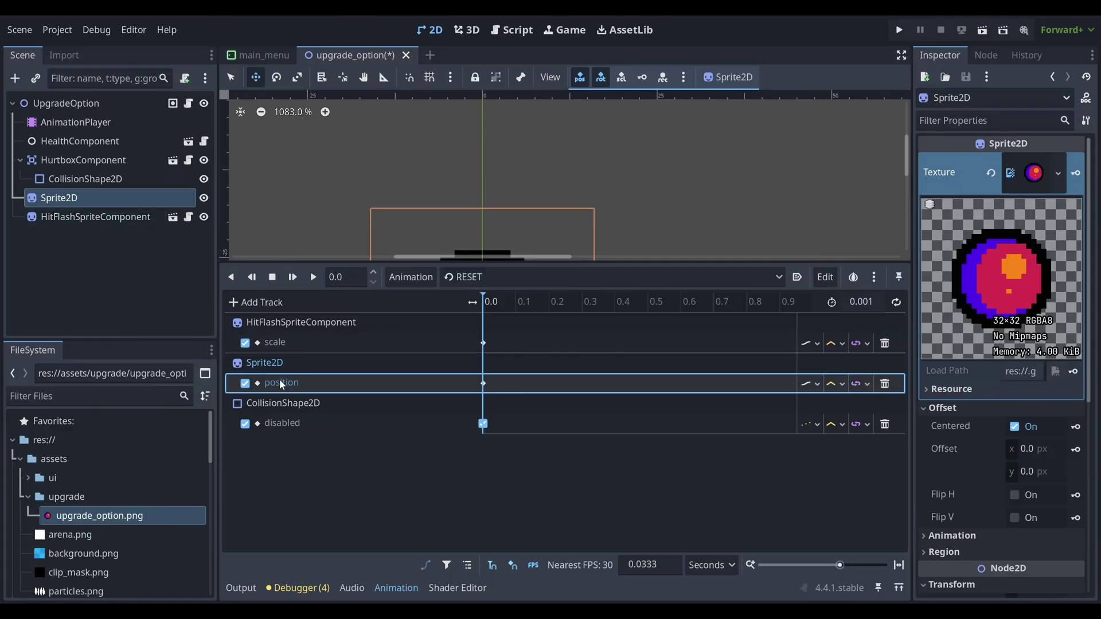
double_click(279, 379)
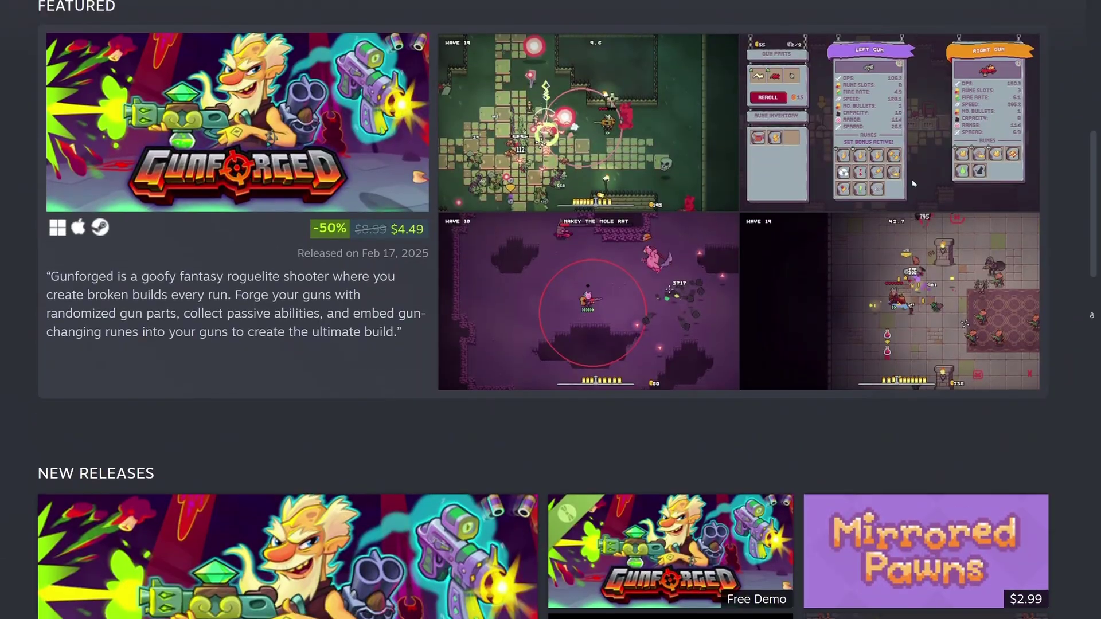
Scroll the Steam store past the Gunforged spotlight down to New Releases
scroll(544, 310, "down", 3)
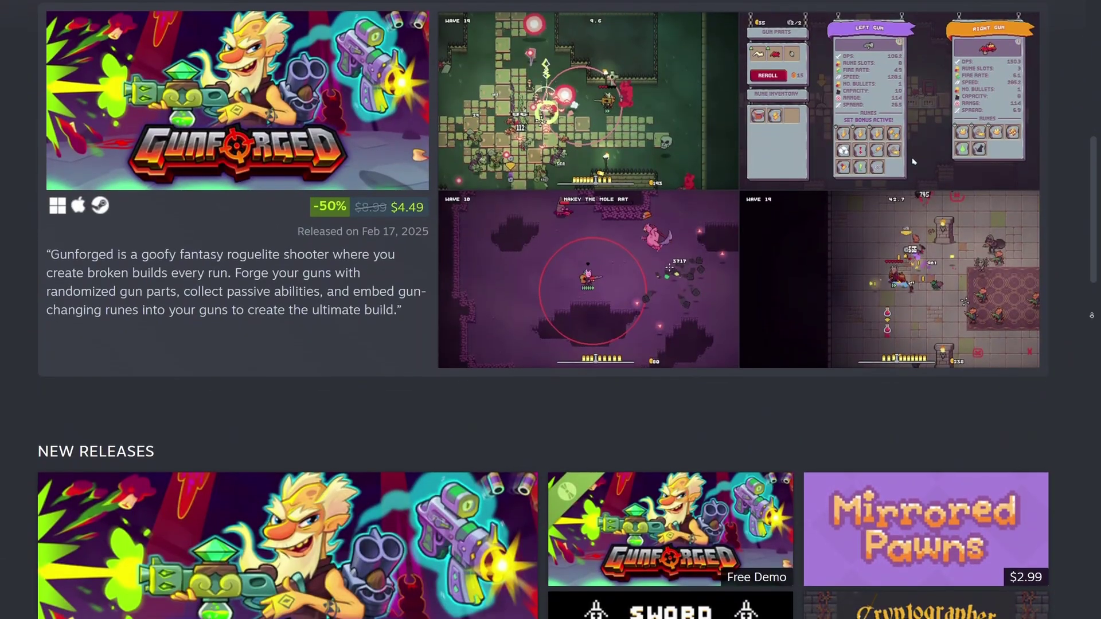
scroll(543, 310, "down", 4)
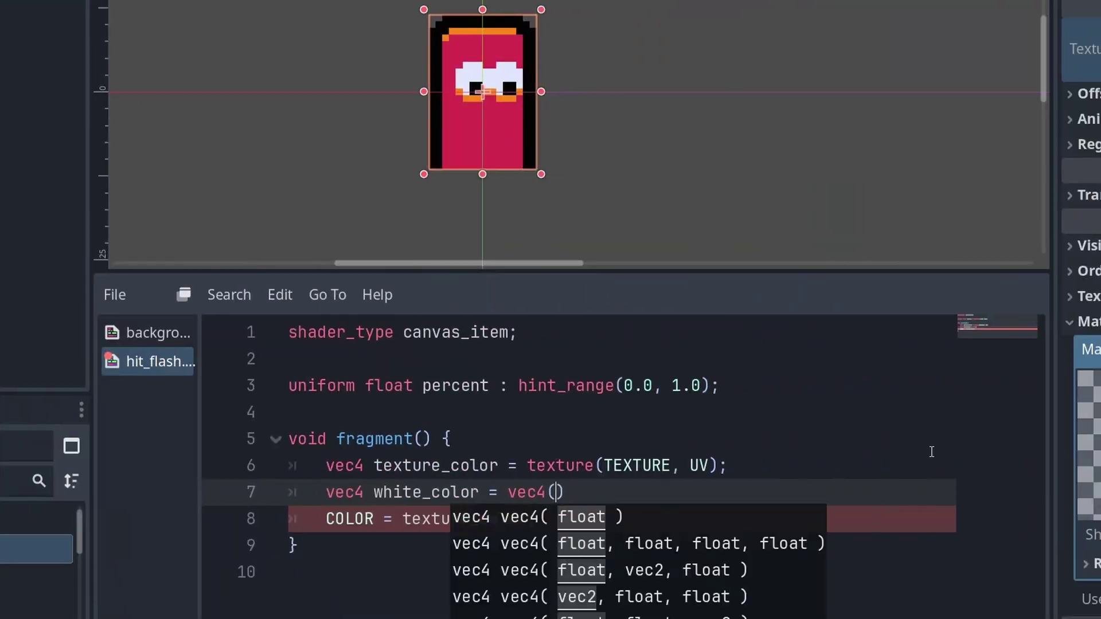
Finish the white_color vec4 in the hit-flash shader and replicate movement_vector in the synchronizer
type("0, 1.0")
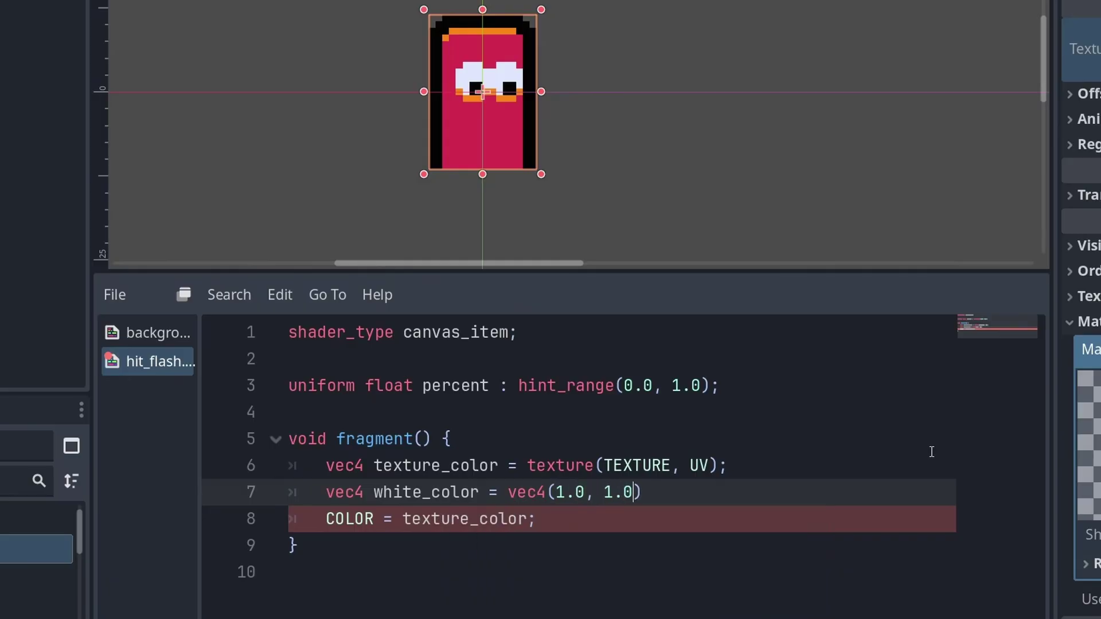
type(",")
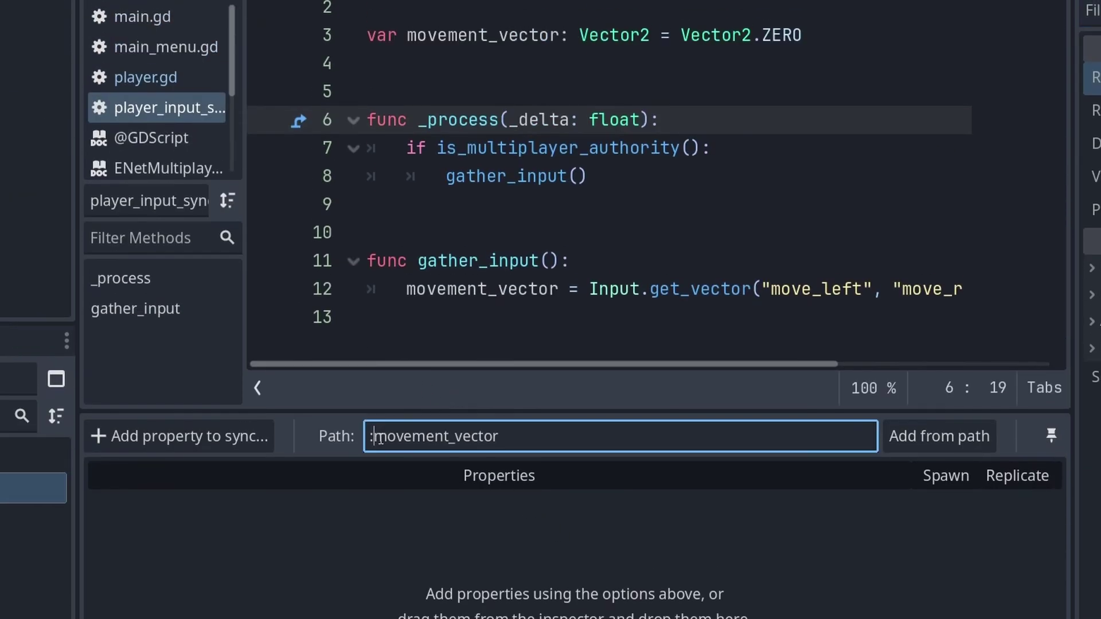
left_click(924, 439)
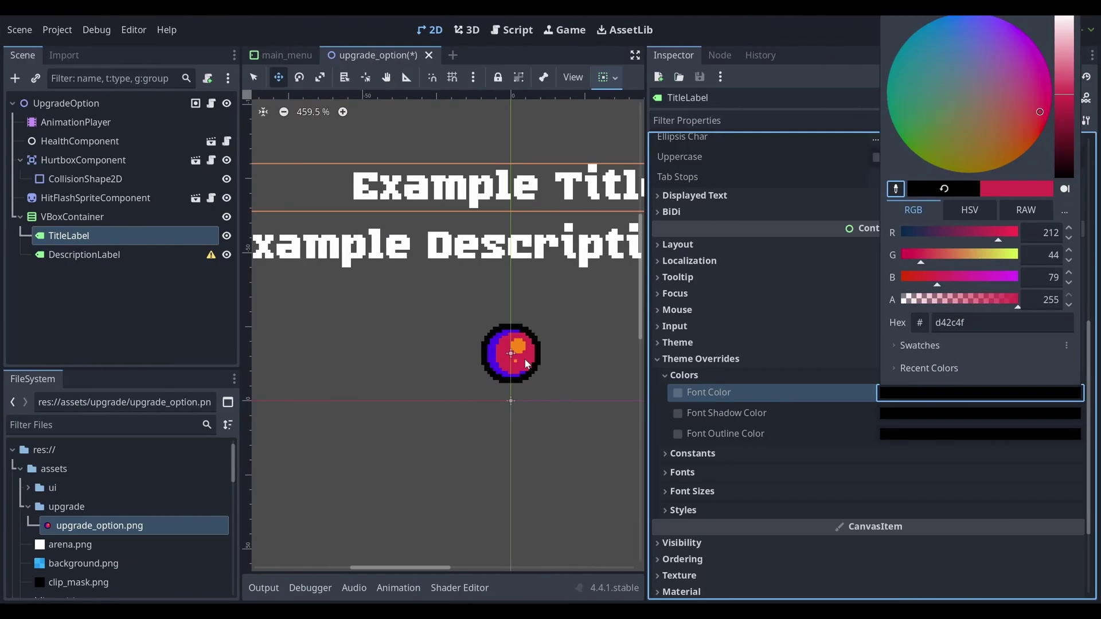
Set the progress bar's Custom Minimum Size y to 8 px
scroll(533, 269, "down", 5)
left_click(501, 269)
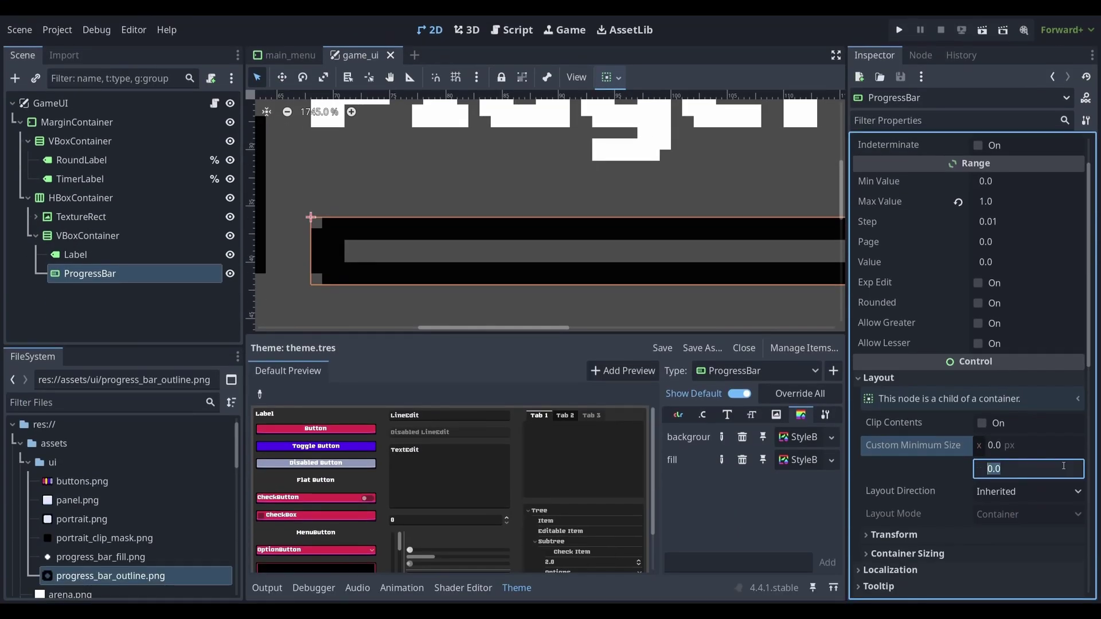
type("8")
key("Return")
scroll(601, 247, "down", 5)
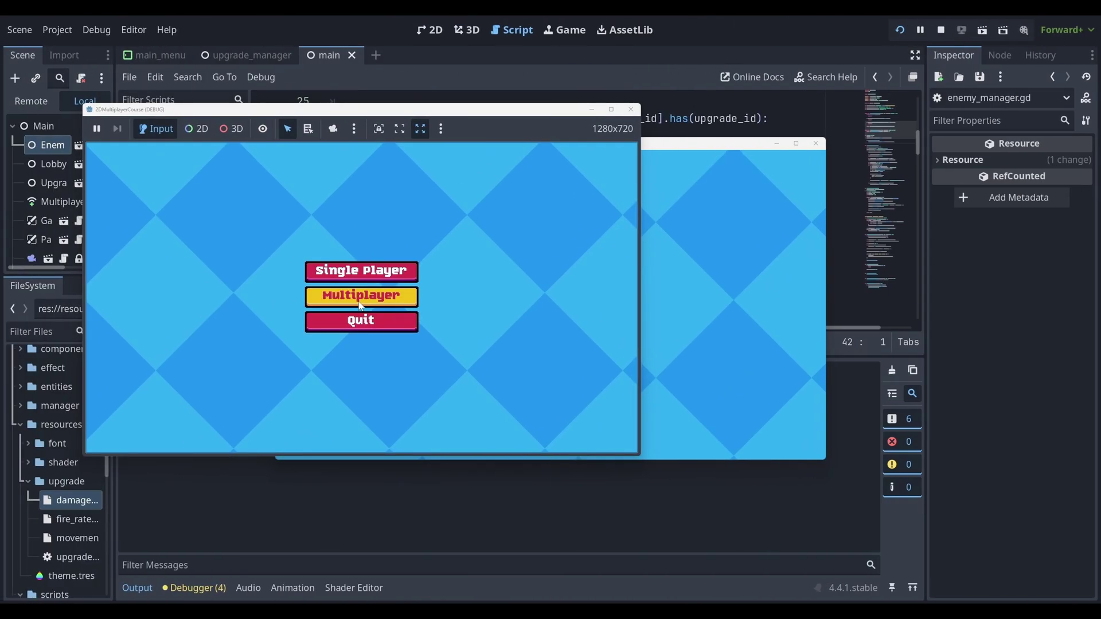
Host a match in one debug window, join from the other, and ready both players
left_click(359, 295)
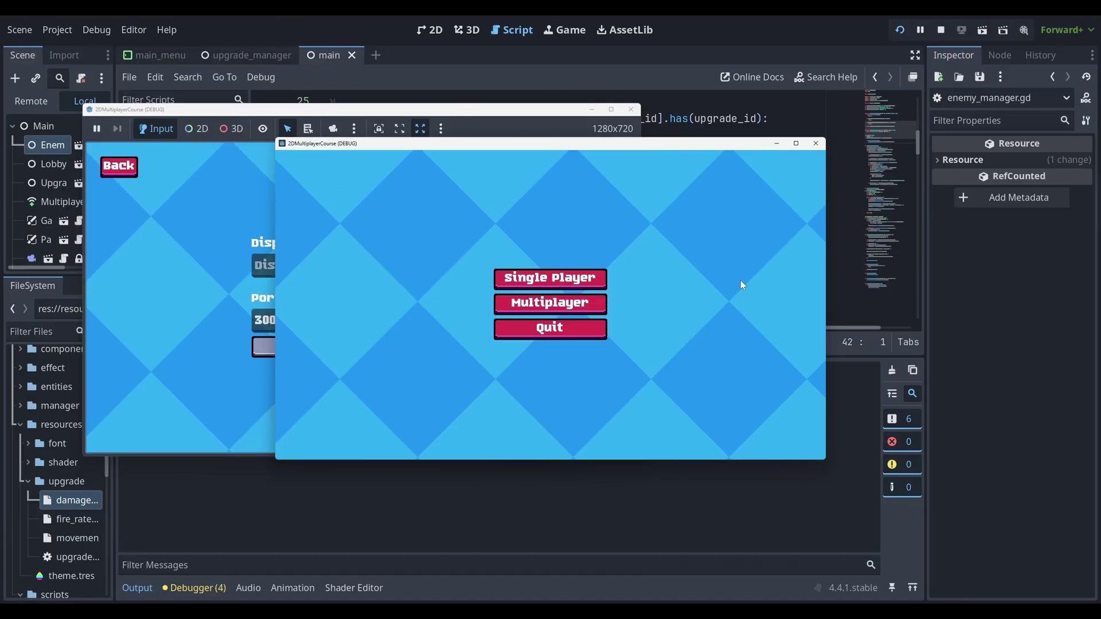
left_click(580, 302)
left_click(263, 347)
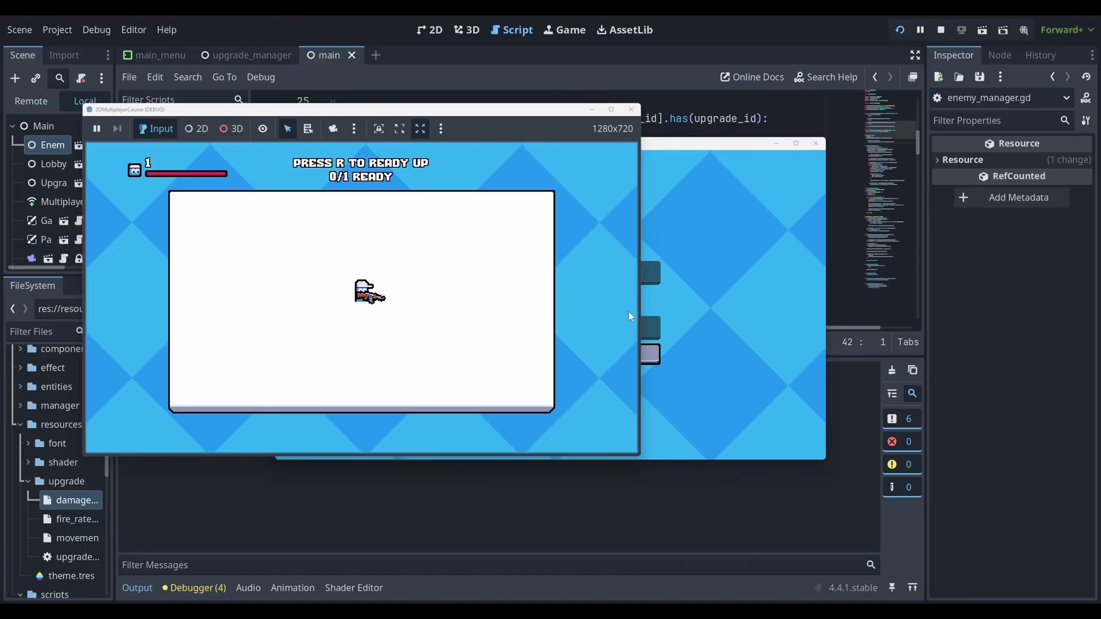
left_click(588, 304)
left_click(606, 352)
left_click_drag(459, 144, 706, 155)
key("r")
left_click(524, 273)
key("r")
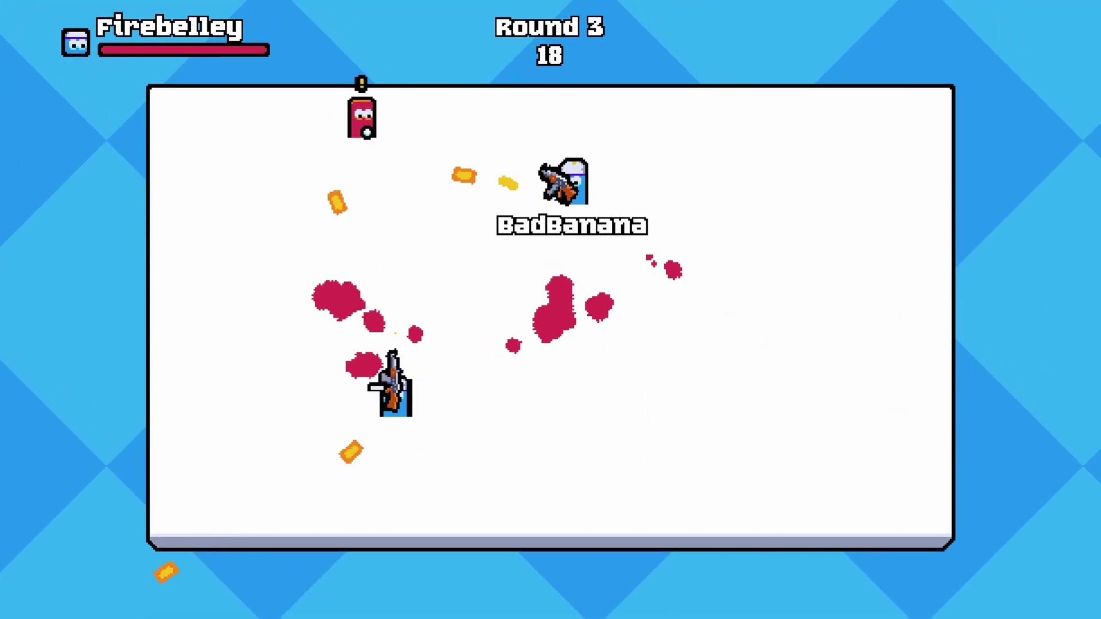
Play the round, moving with WASD and shooting at the red enemy and arena targets
left_click(814, 443)
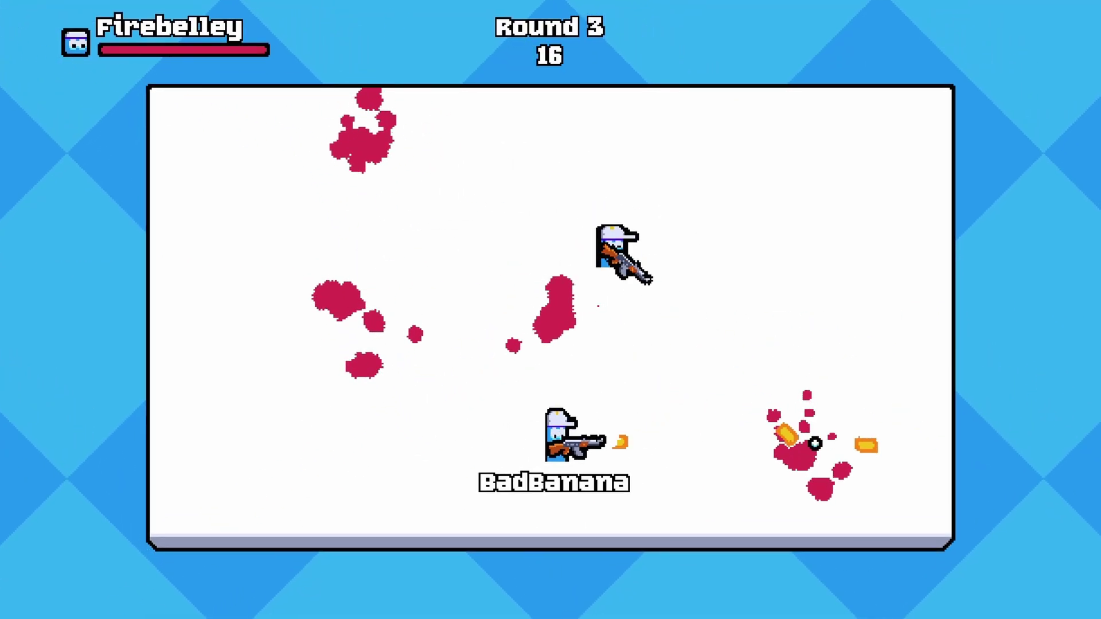
key("a")
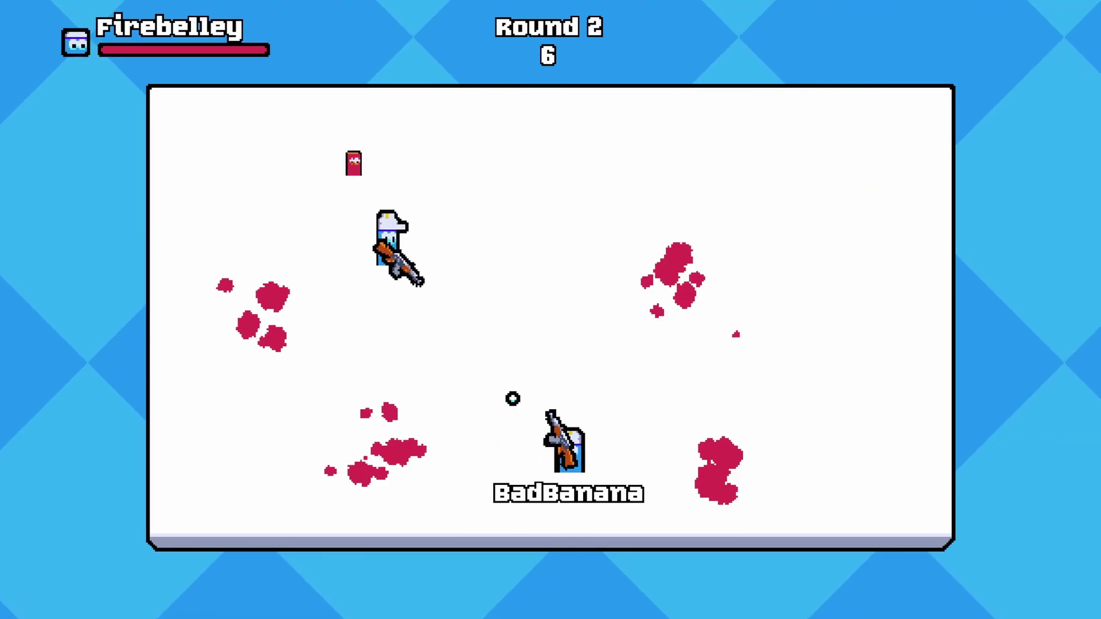
left_click(361, 174)
key("s")
key("a")
left_click(670, 282)
key("w")
left_click(696, 294)
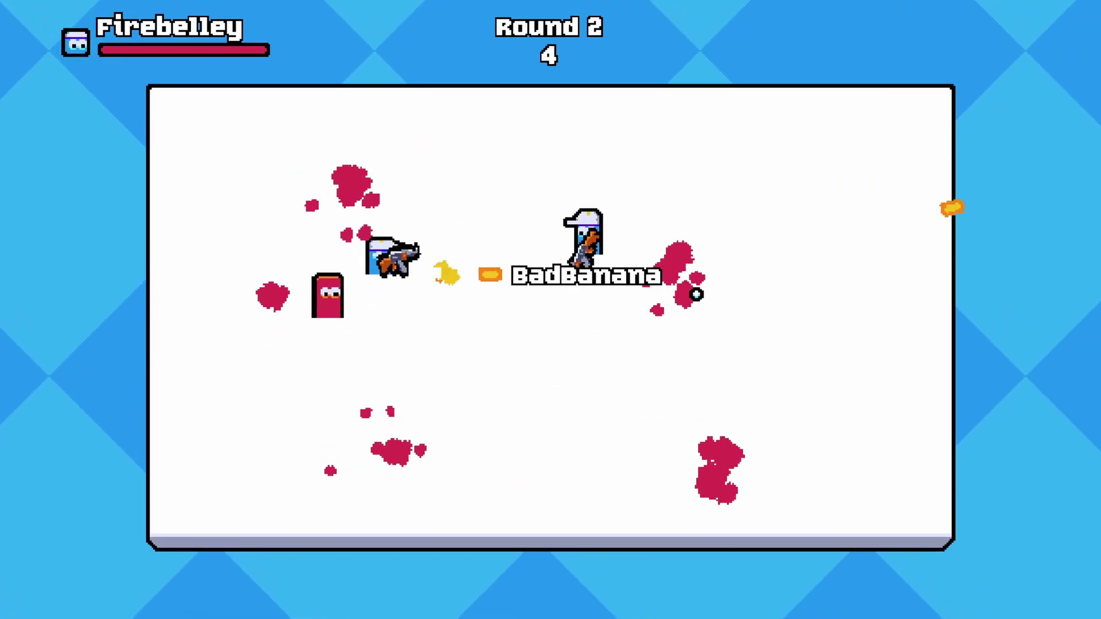
key("s")
left_click(339, 295)
key("a")
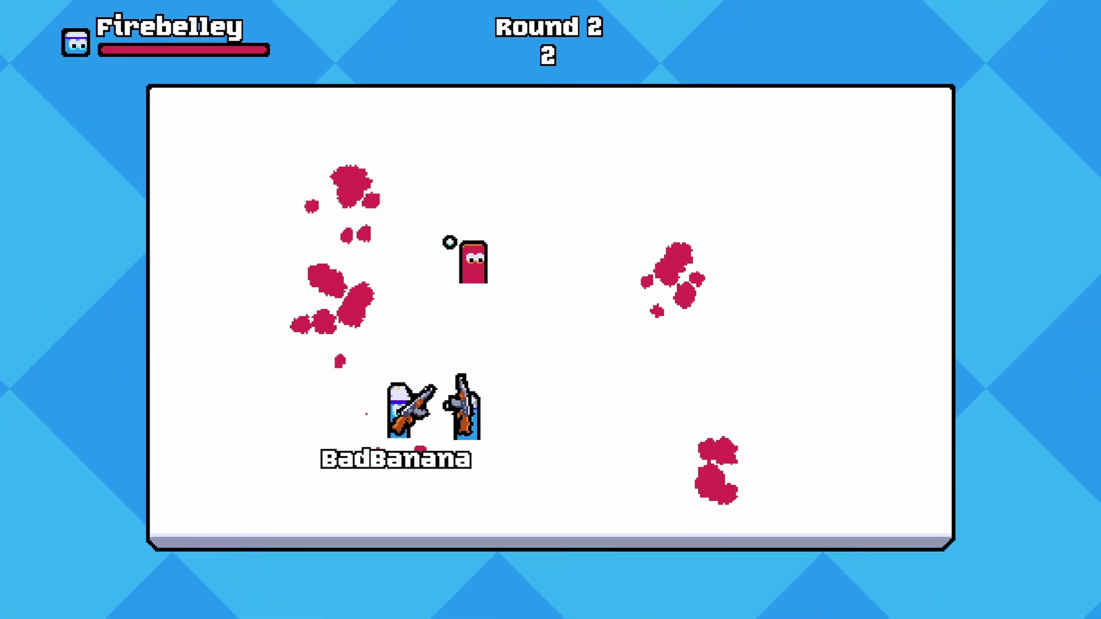
key("w")
left_click(457, 250)
key("d")
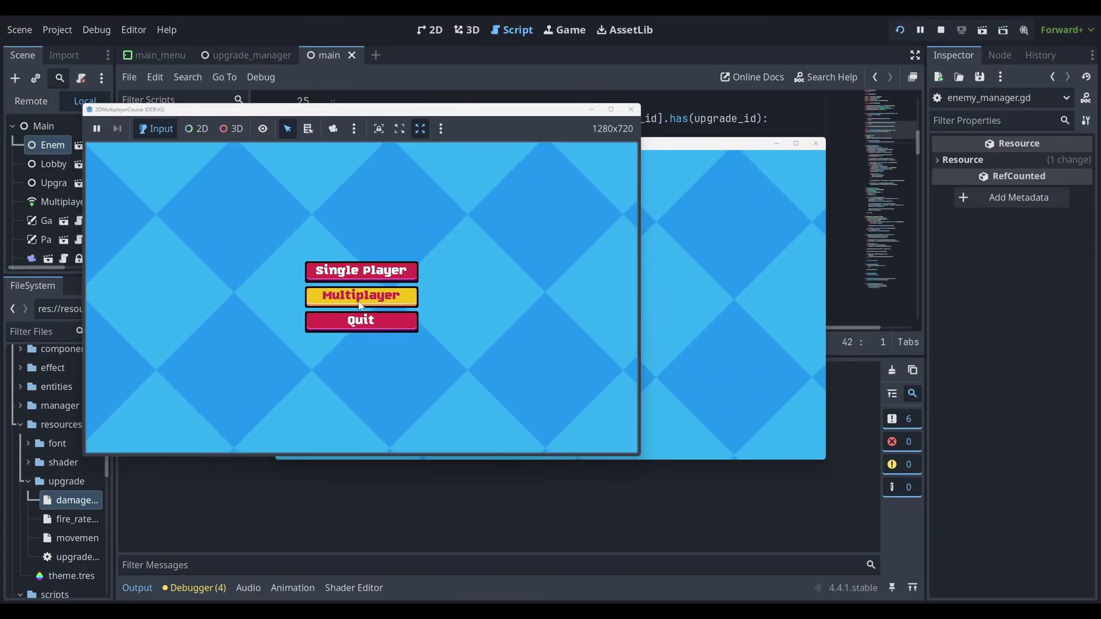
Host from the left window, join from the right, ready both, then launch 2DMultiplayerCourse.exe
left_click(360, 305)
left_click(741, 285)
left_click(589, 310)
left_click(263, 346)
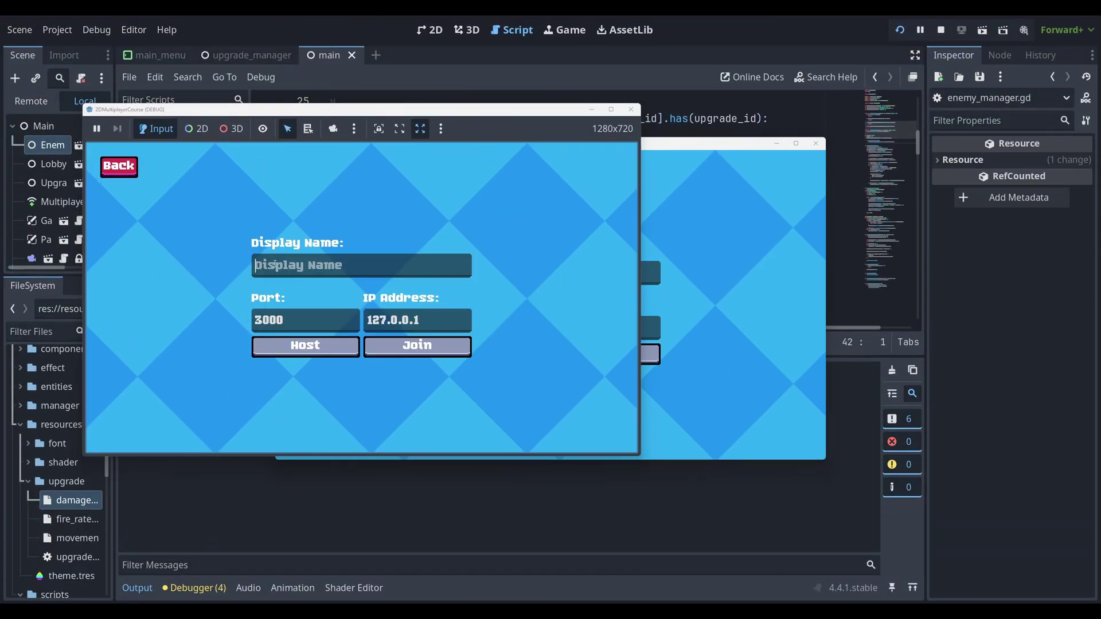
left_click(305, 346)
left_click(648, 312)
type("2")
left_click(605, 352)
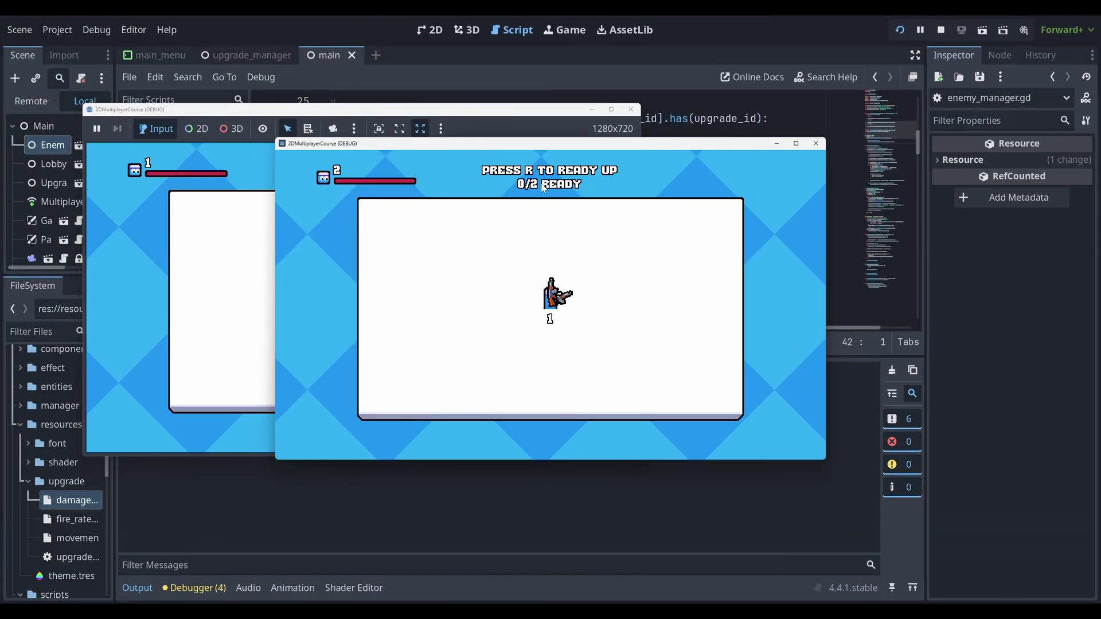
left_click_drag(542, 144, 790, 156)
key("r")
left_click(456, 277)
key("r")
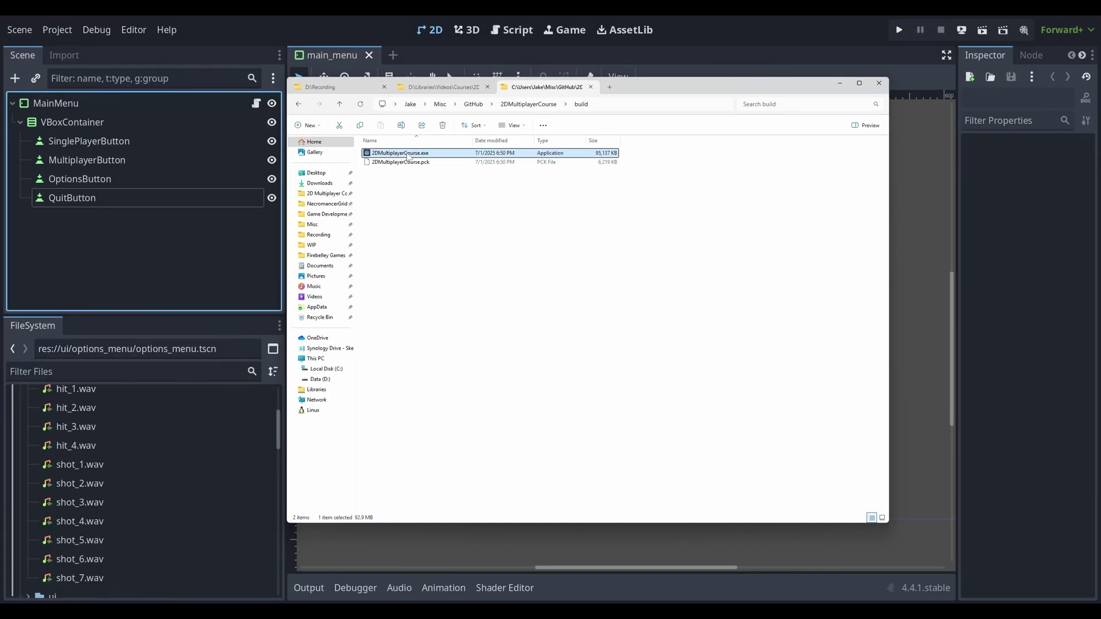
double_click(409, 153)
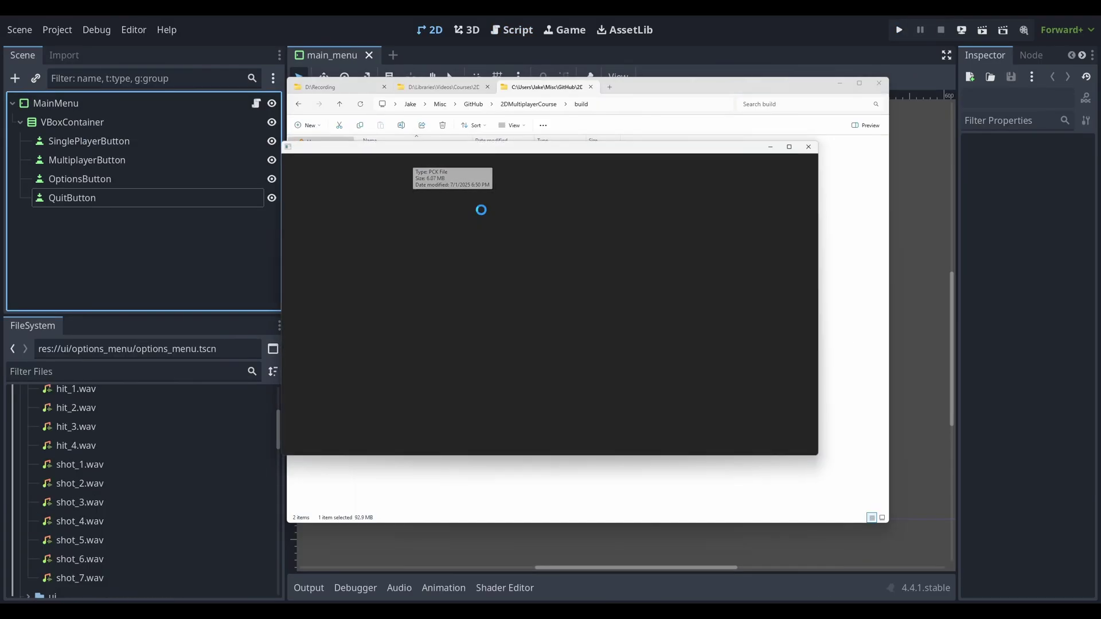
left_click_drag(654, 146, 545, 130)
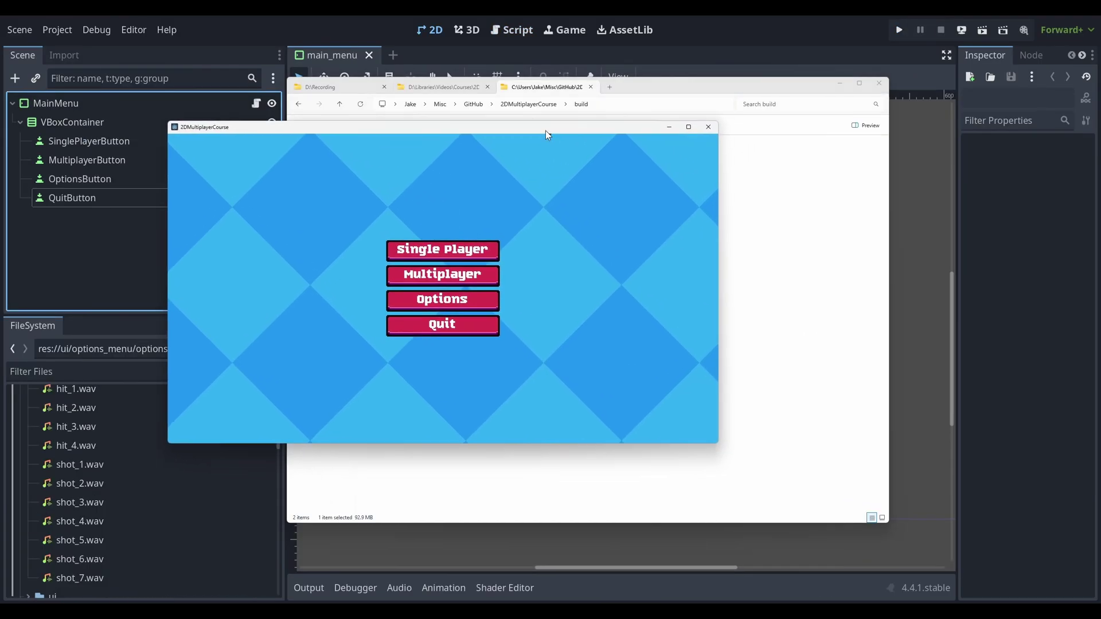